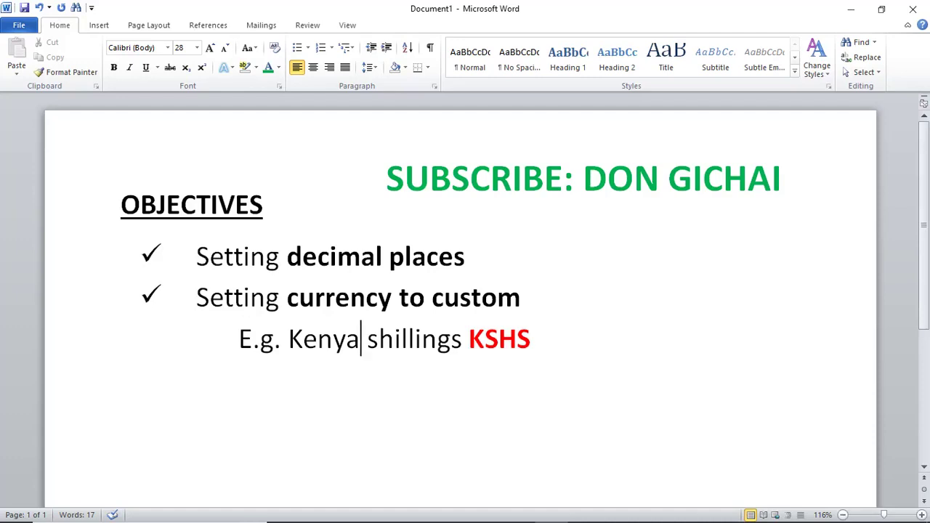
# Add a new line reading "KSHS. 2300.00" below the Kenya shillings example.
pyautogui.click(530, 339)
pyautogui.press('Return')
pyautogui.write('KS')
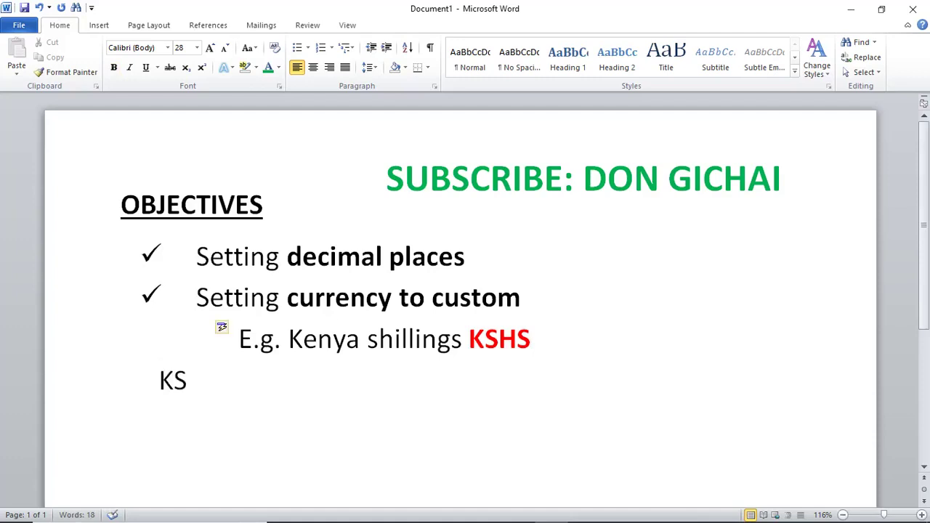
pyautogui.write('HS.')
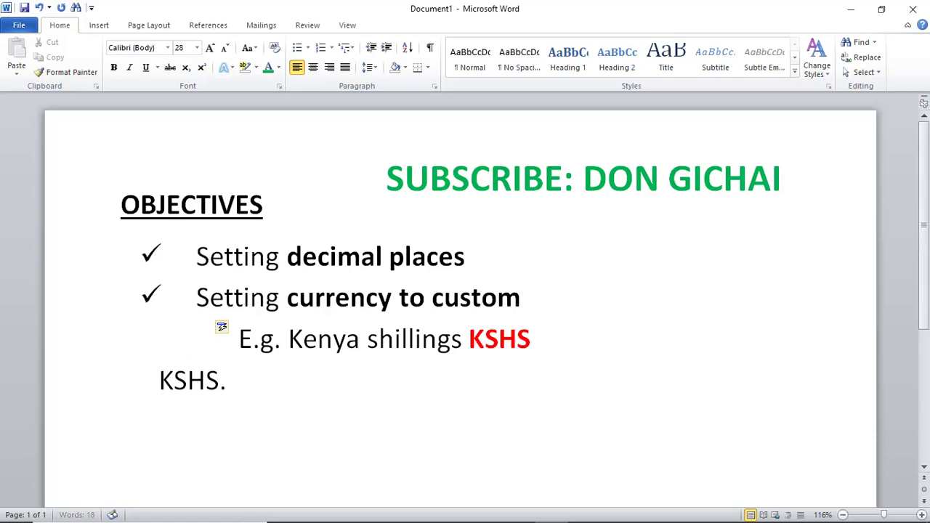
pyautogui.write(' 2300.00')
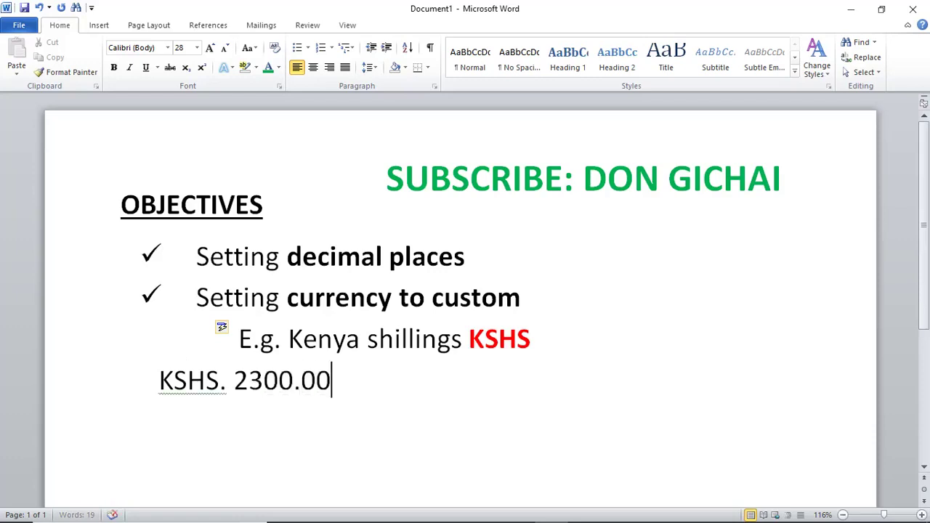
# Enlarge the "KSHS. 2300.00" line to a font size of 59.
pyautogui.moveTo(331, 380); pyautogui.dragTo(160, 380)
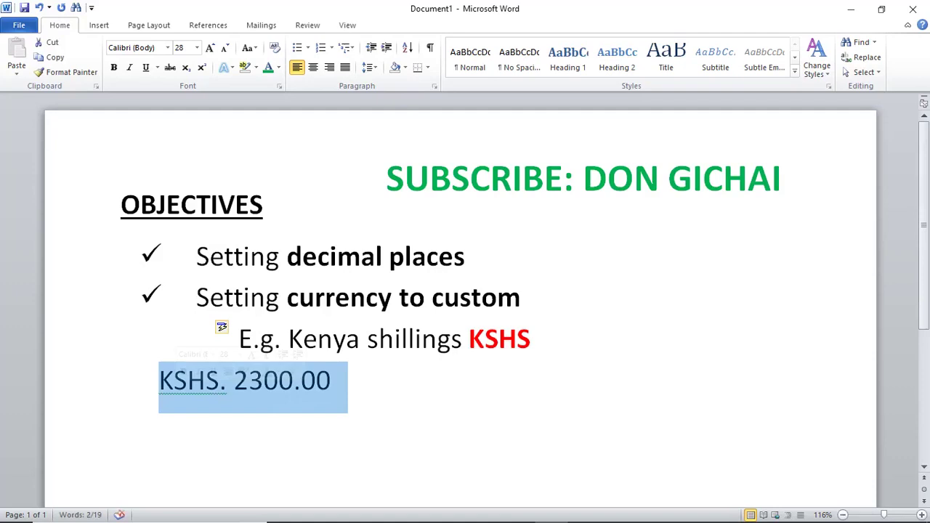
pyautogui.hotkey('ctrl', ']')
pyautogui.hotkey('ctrl', ']')
pyautogui.hotkey('ctrl', ']')
pyautogui.hotkey('ctrl', ']')
pyautogui.hotkey('ctrl', ']')
pyautogui.hotkey('ctrl', ']')
pyautogui.hotkey('ctrl', ']')
pyautogui.hotkey('ctrl', ']')
pyautogui.hotkey('ctrl', ']')
pyautogui.hotkey('ctrl', ']')
pyautogui.hotkey('ctrl', ']')
pyautogui.hotkey('ctrl', ']')
pyautogui.hotkey('ctrl', ']')
pyautogui.hotkey('ctrl', ']')
pyautogui.hotkey('ctrl', ']')
pyautogui.hotkey('ctrl', ']')
pyautogui.hotkey('ctrl', ']')
pyautogui.hotkey('ctrl', ']')
pyautogui.hotkey('ctrl', ']')
pyautogui.hotkey('ctrl', ']')
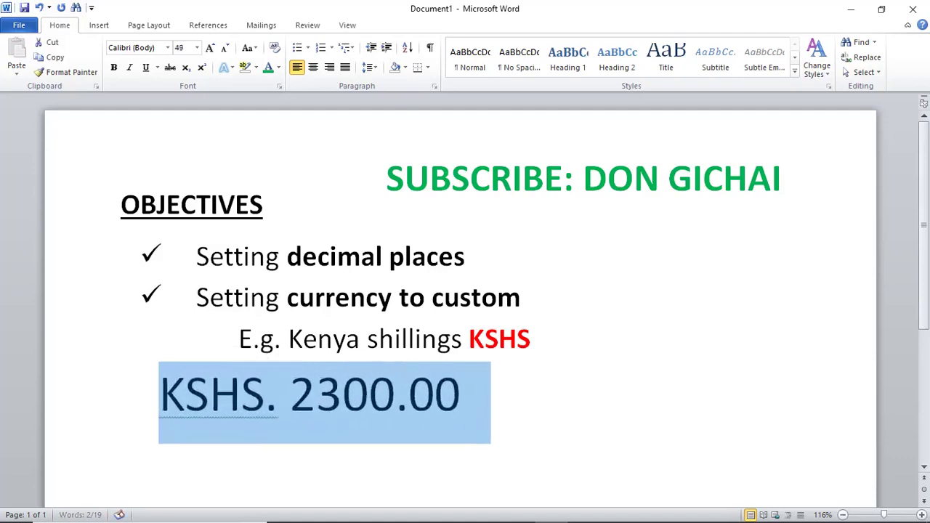
pyautogui.hotkey('ctrl', ']')
pyautogui.hotkey('ctrl', ']')
pyautogui.hotkey('ctrl', ']')
pyautogui.hotkey('ctrl', ']')
pyautogui.hotkey('ctrl', ']')
pyautogui.hotkey('ctrl', ']')
pyautogui.hotkey('ctrl', ']')
pyautogui.hotkey('ctrl', ']')
pyautogui.hotkey('ctrl', ']')
pyautogui.write(']')
pyautogui.hotkey('ctrl', 'z')
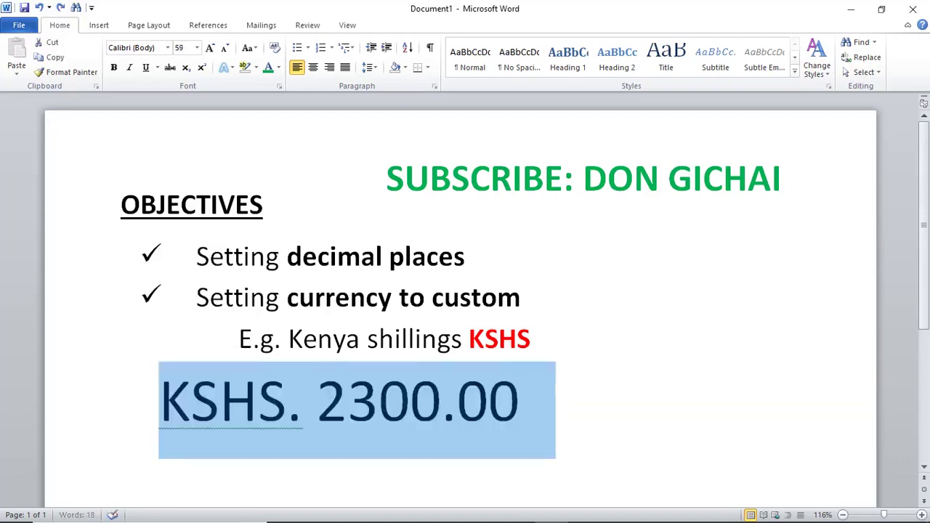
pyautogui.click(519, 402)
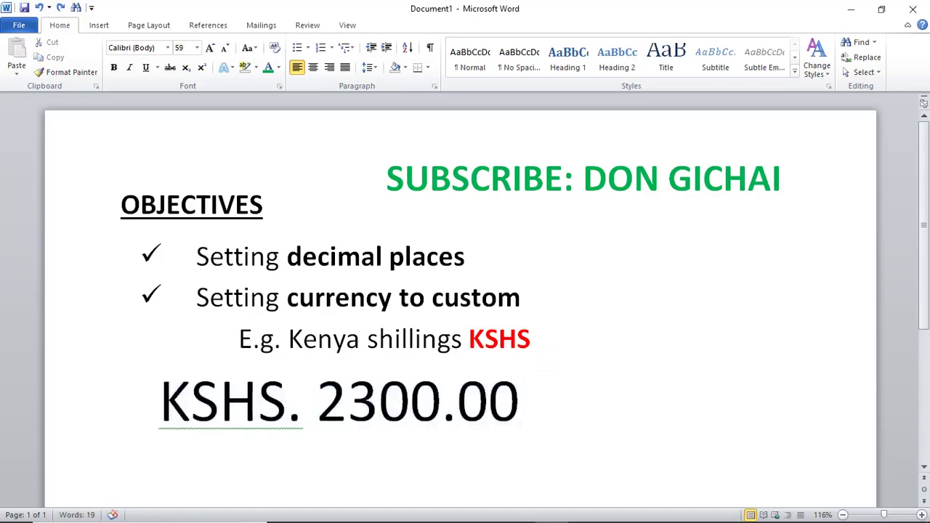
pyautogui.rightClick(288, 428)
pyautogui.click(303, 441)
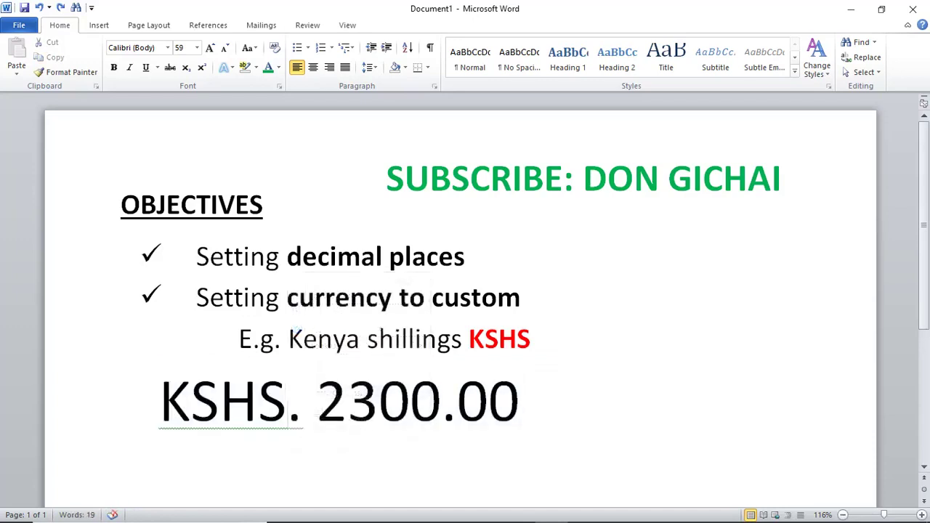
pyautogui.tripleClick(327, 401)
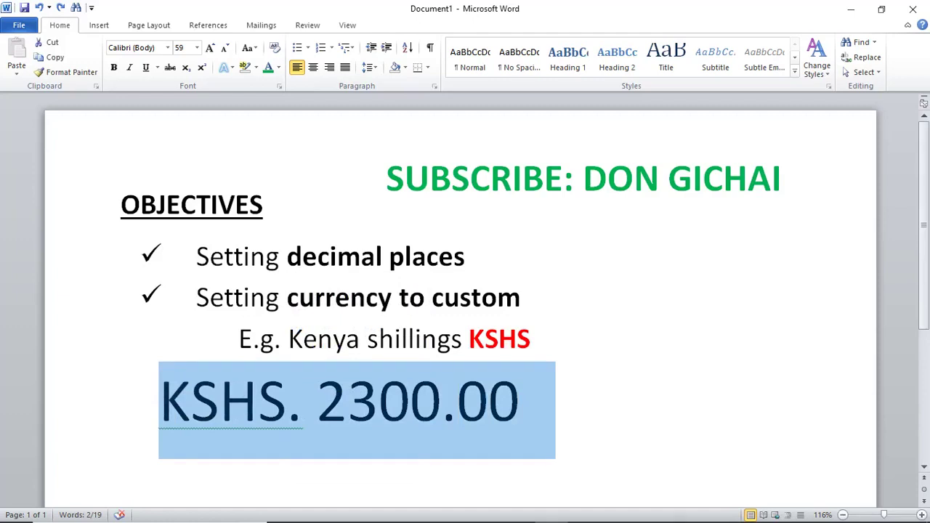
pyautogui.click(528, 297)
pyautogui.click(783, 179)
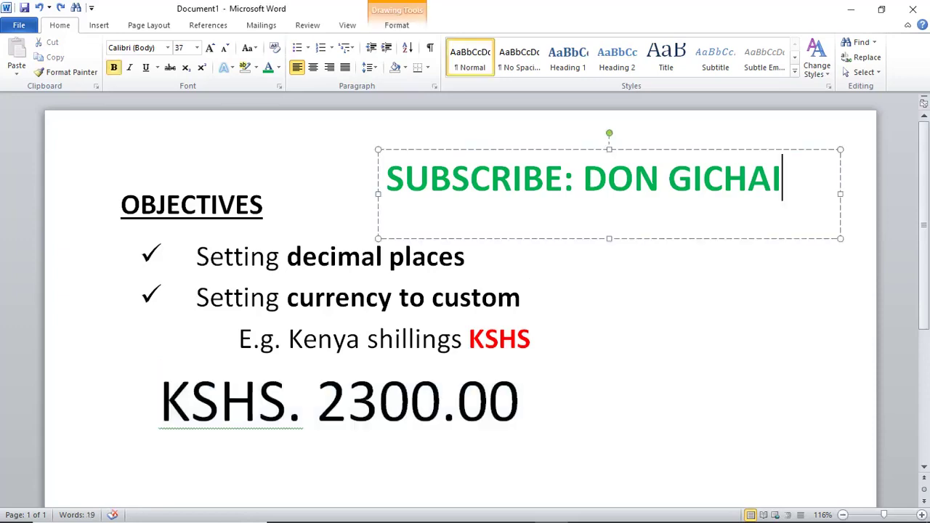
pyautogui.click(704, 178)
pyautogui.moveTo(782, 178); pyautogui.dragTo(387, 178)
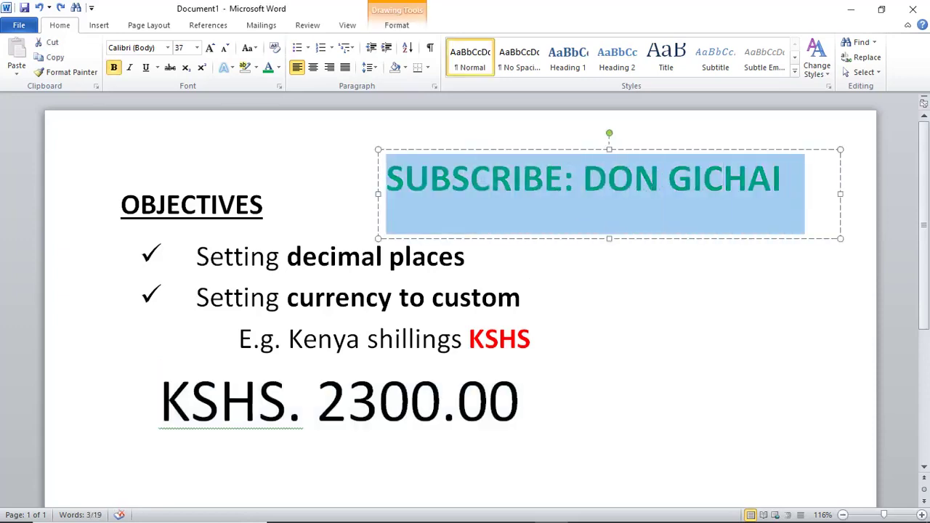
# Switch to the SCHOOLFEES database in Access and examine the FEESPAID and FEESPAYABLE columns of the FEESS table.
pyautogui.click(466, 257)
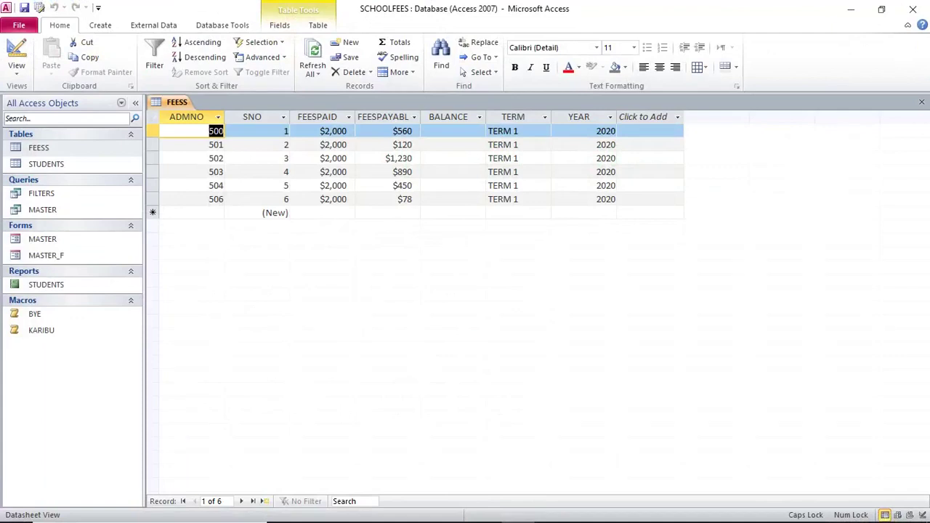
pyautogui.click(317, 116)
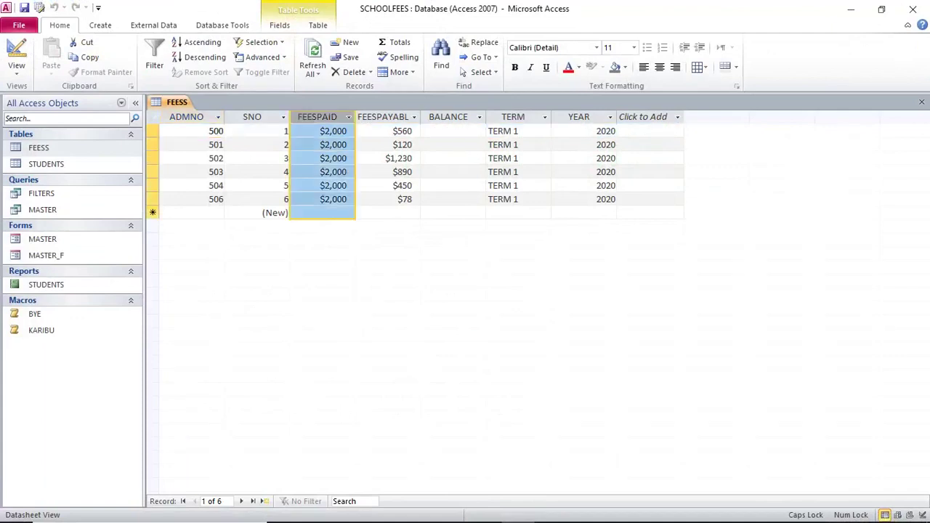
pyautogui.click(383, 117)
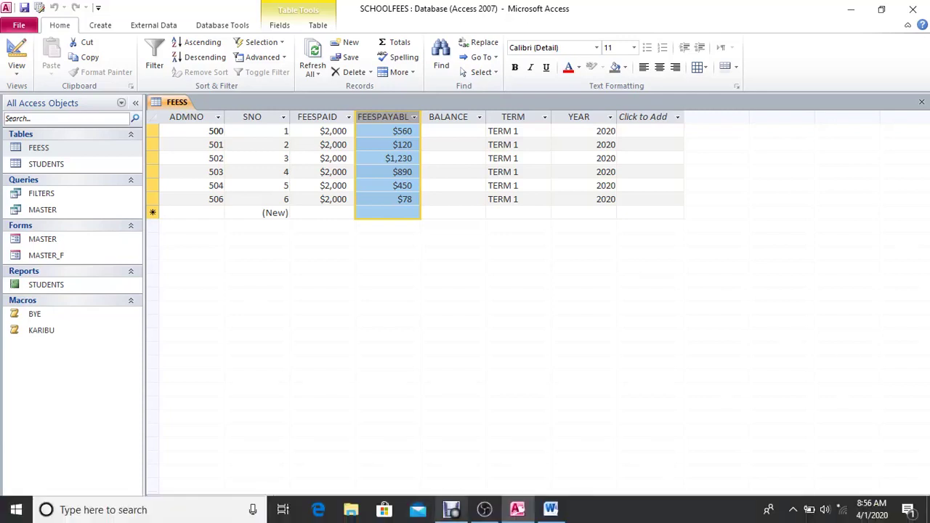
# Switch to the Word document and enlarge the "Setting decimal places" objective to font size 54.
pyautogui.click(550, 510)
pyautogui.moveTo(465, 257); pyautogui.dragTo(196, 256)
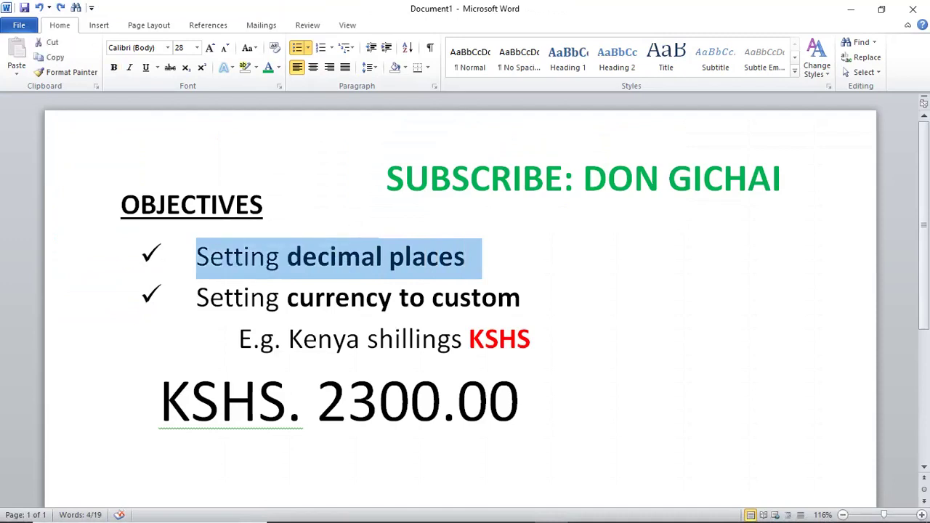
pyautogui.hotkey('ctrl', ']')
pyautogui.hotkey('ctrl', ']')
pyautogui.hotkey('ctrl', ']')
pyautogui.hotkey('ctrl', ']')
pyautogui.hotkey('ctrl', ']')
pyautogui.hotkey('ctrl', ']')
pyautogui.hotkey('ctrl', ']')
pyautogui.hotkey('ctrl', ']')
pyautogui.hotkey('ctrl', ']')
pyautogui.hotkey('ctrl', ']')
pyautogui.hotkey('ctrl', ']')
pyautogui.hotkey('ctrl', ']')
pyautogui.hotkey('ctrl', ']')
pyautogui.hotkey('ctrl', ']')
pyautogui.hotkey('ctrl', ']')
pyautogui.hotkey('ctrl', ']')
pyautogui.hotkey('ctrl', ']')
pyautogui.hotkey('ctrl', ']')
pyautogui.hotkey('ctrl', ']')
pyautogui.hotkey('ctrl', ']')
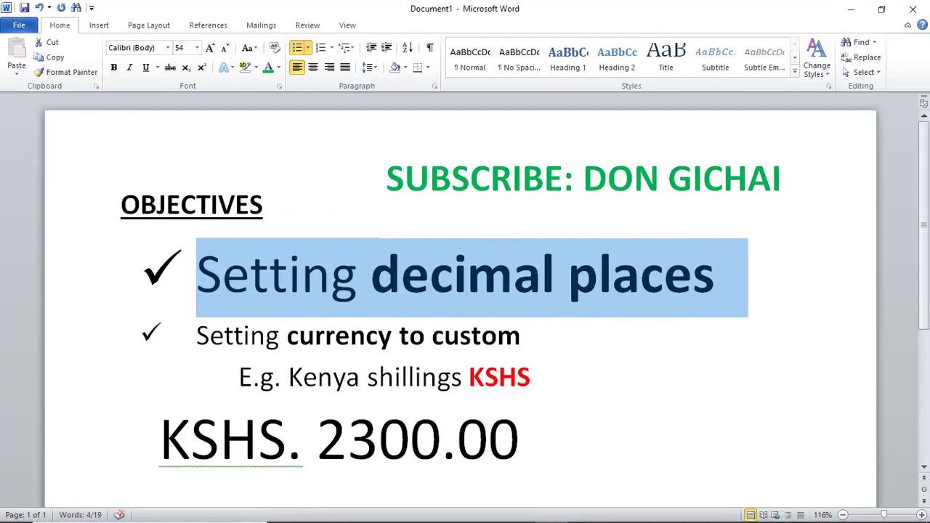
# Switch to the Access database, open the FEESS table in Design view and set the FEESPAID field's decimal places to 2.
pyautogui.moveTo(419, 520)
pyautogui.click(518, 513)
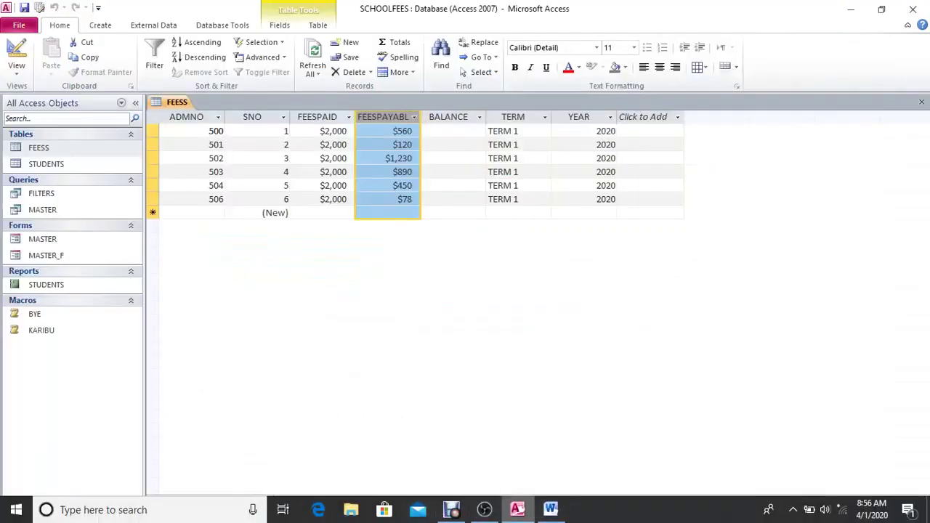
pyautogui.click(16, 54)
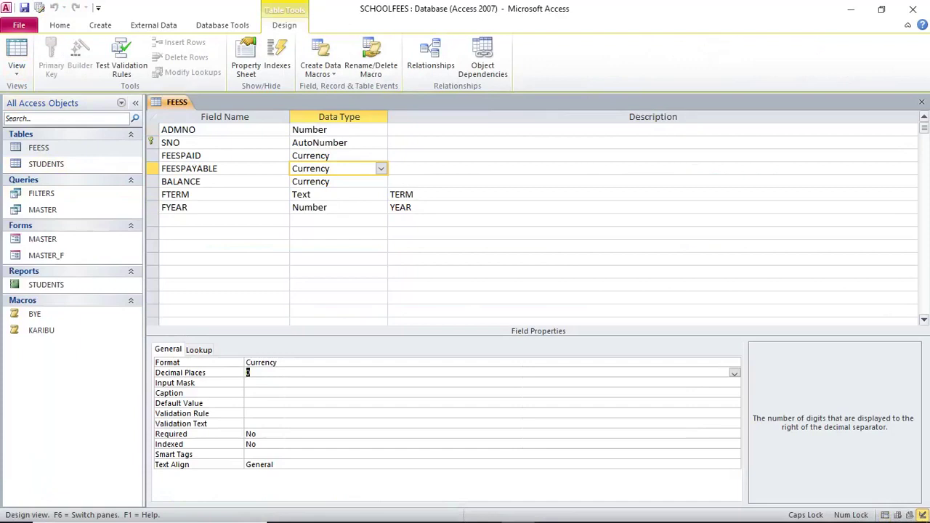
pyautogui.click(200, 155)
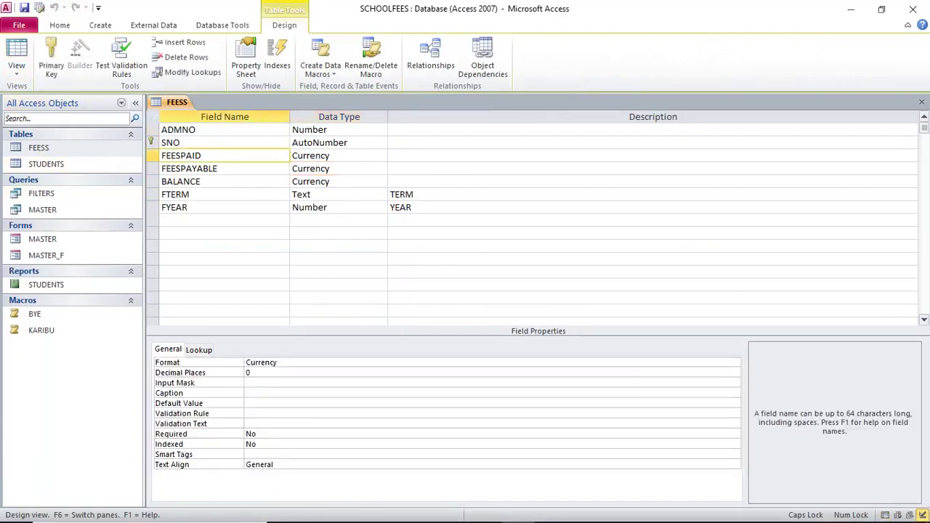
pyautogui.moveTo(162, 156); pyautogui.dragTo(202, 156)
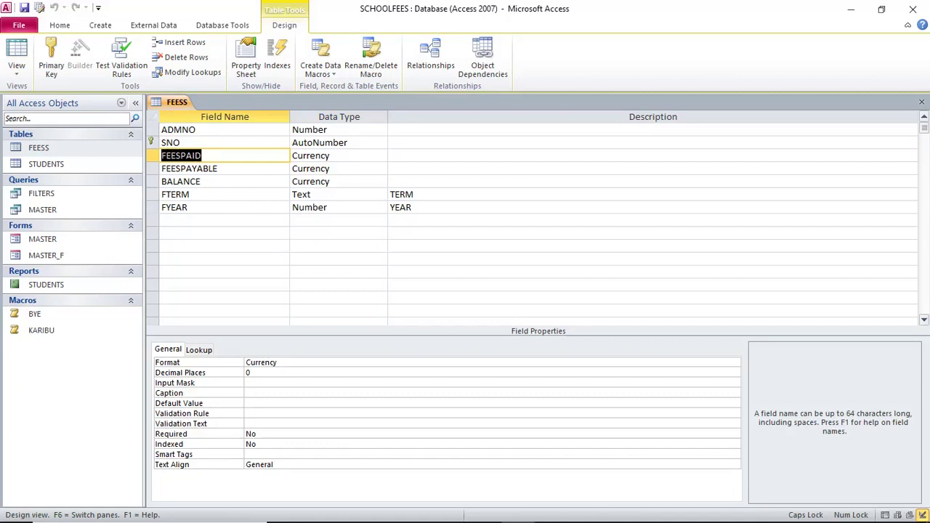
pyautogui.click(202, 155)
pyautogui.press('F6')
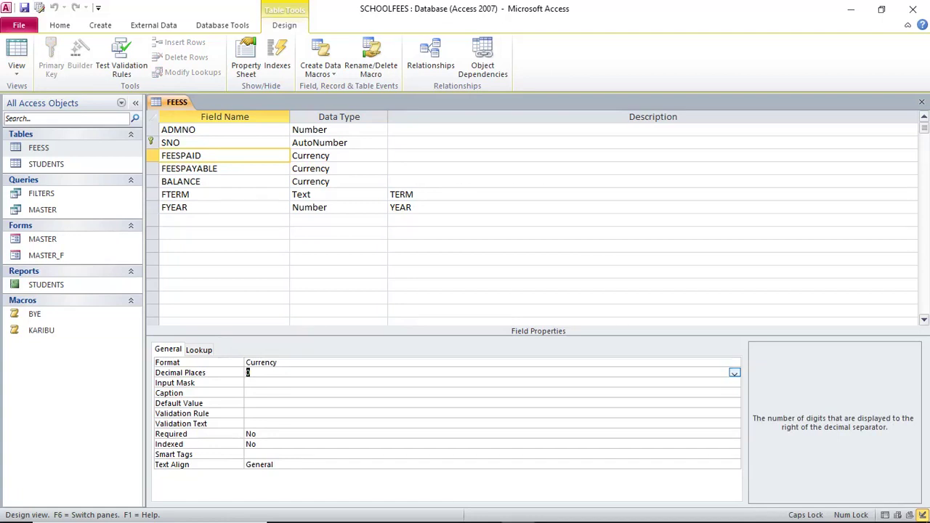
pyautogui.write('2')
# Set the decimal places of the FEESPAYABLE field to 2.
pyautogui.click(218, 168)
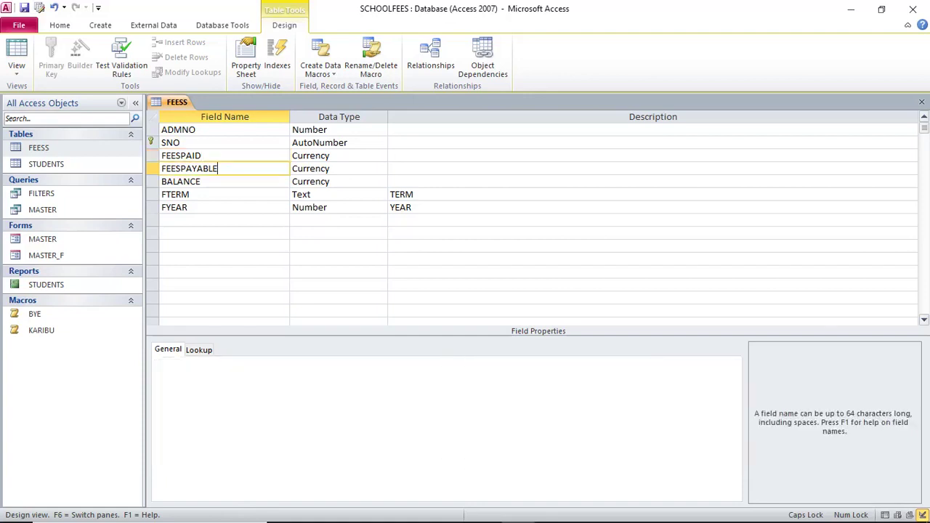
pyautogui.moveTo(218, 168); pyautogui.dragTo(138, 168)
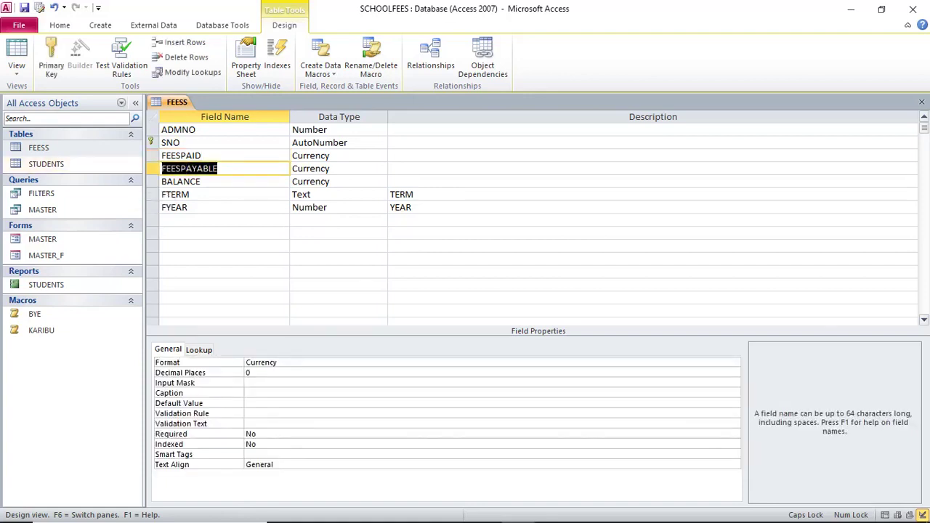
pyautogui.click(248, 373)
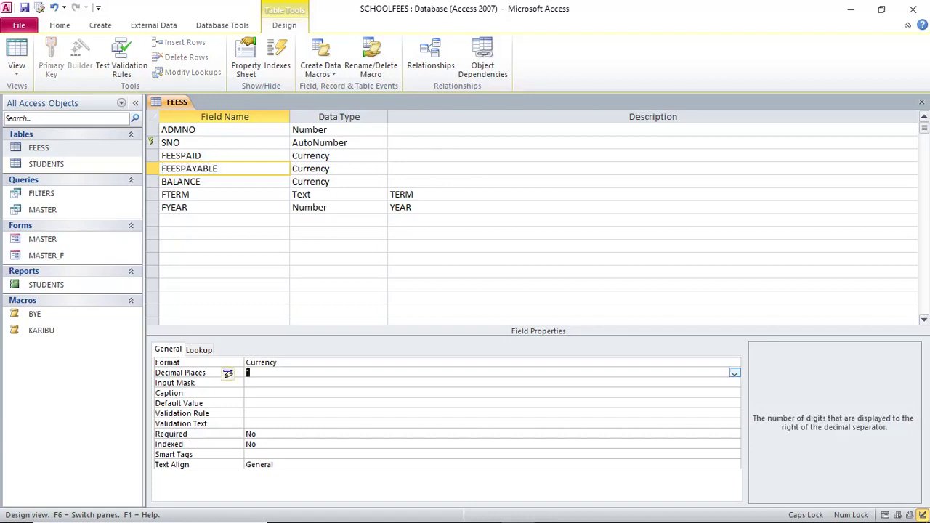
pyautogui.write('2')
pyautogui.moveTo(250, 372); pyautogui.dragTo(244, 373)
# Set the decimal places of the BALANCE field to 2.
pyautogui.click(200, 181)
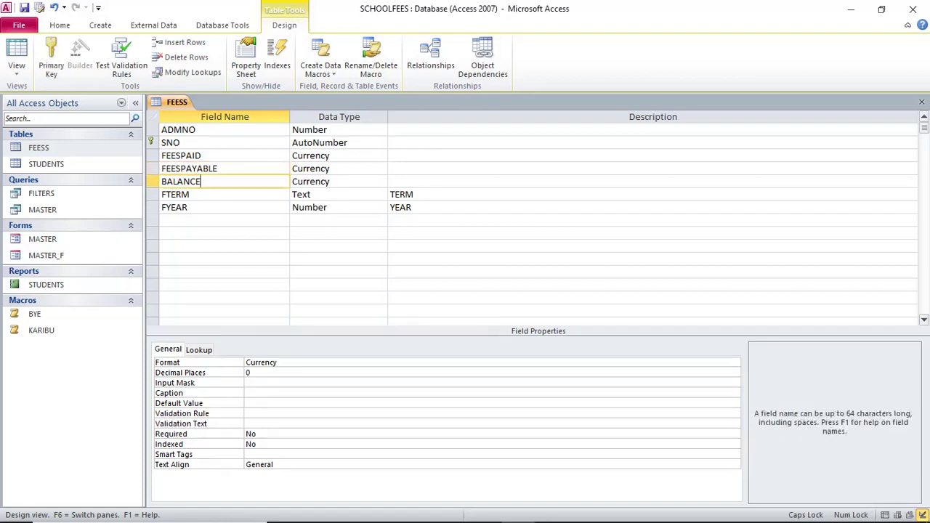
pyautogui.moveTo(251, 372); pyautogui.dragTo(244, 372)
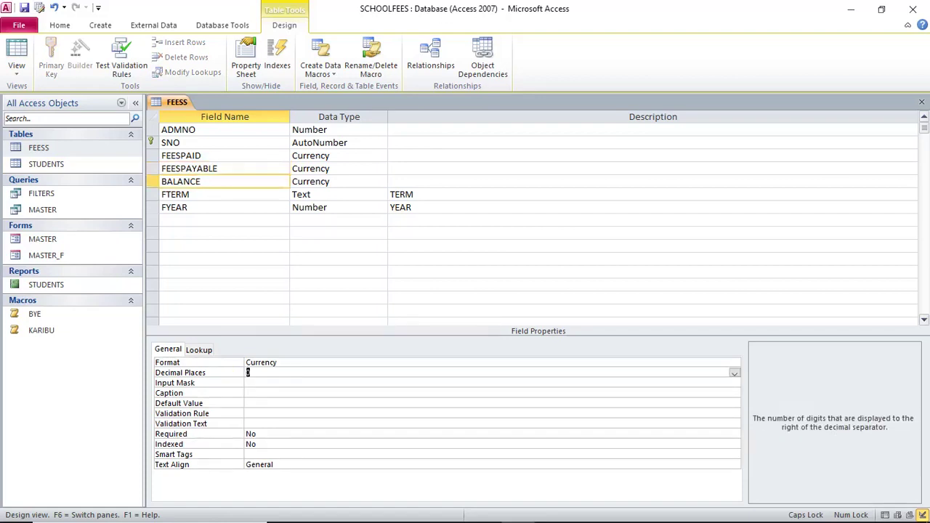
pyautogui.write('2')
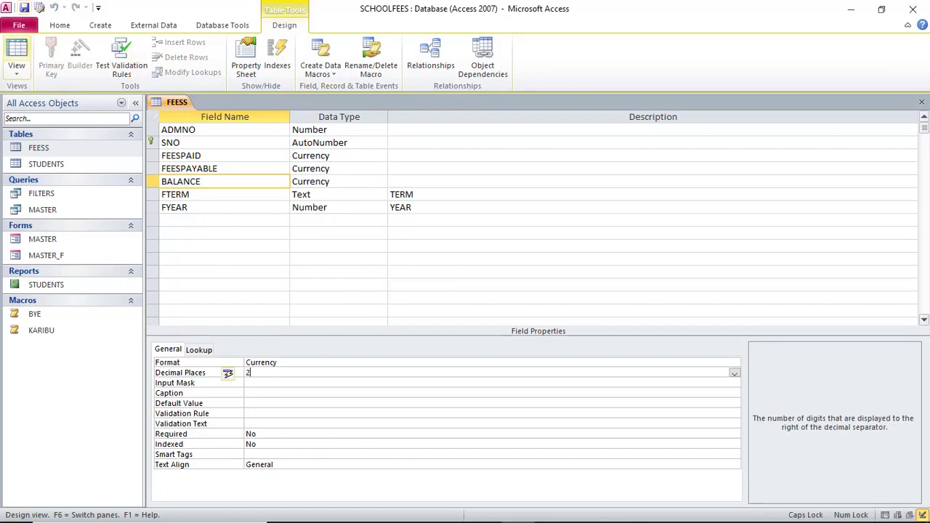
# Return the FEESS table to Datasheet view and select the FEESPAID, FEESPAYABLE and BALANCE columns.
pyautogui.click(16, 52)
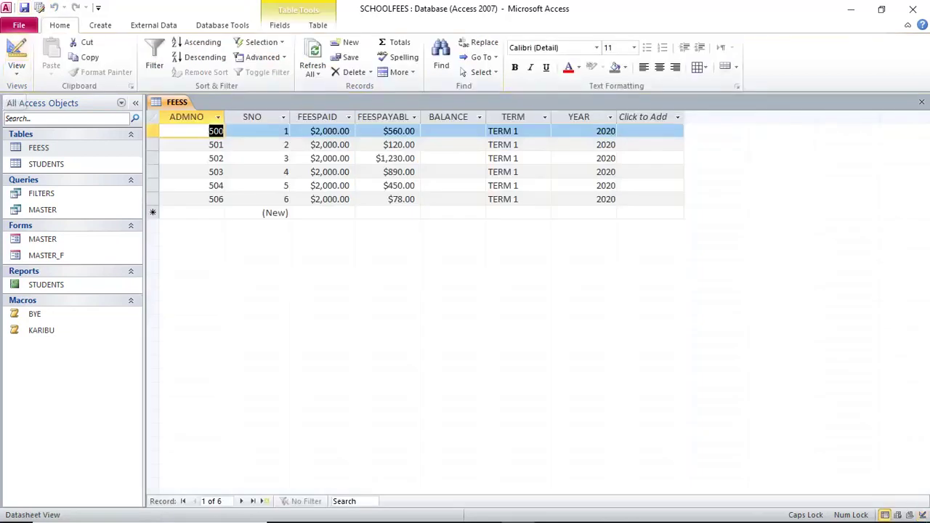
pyautogui.click(383, 117)
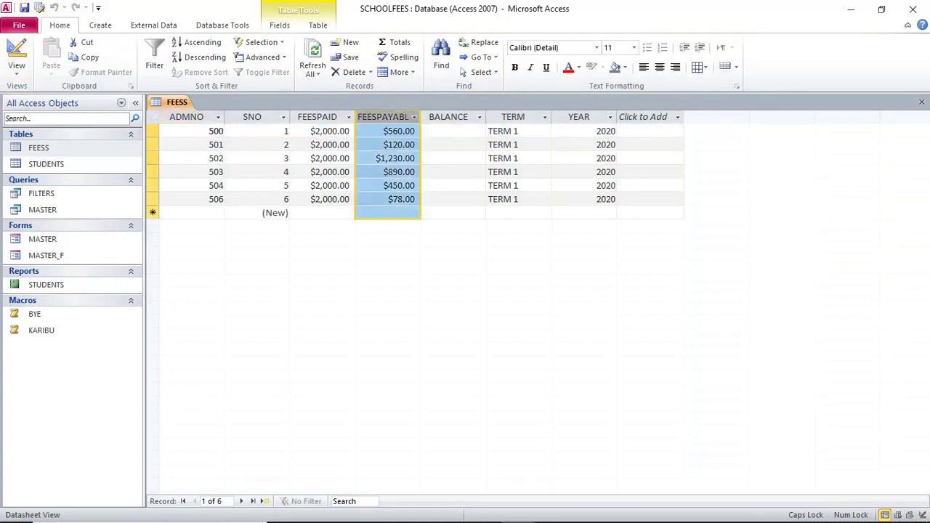
pyautogui.moveTo(448, 117); pyautogui.dragTo(317, 117)
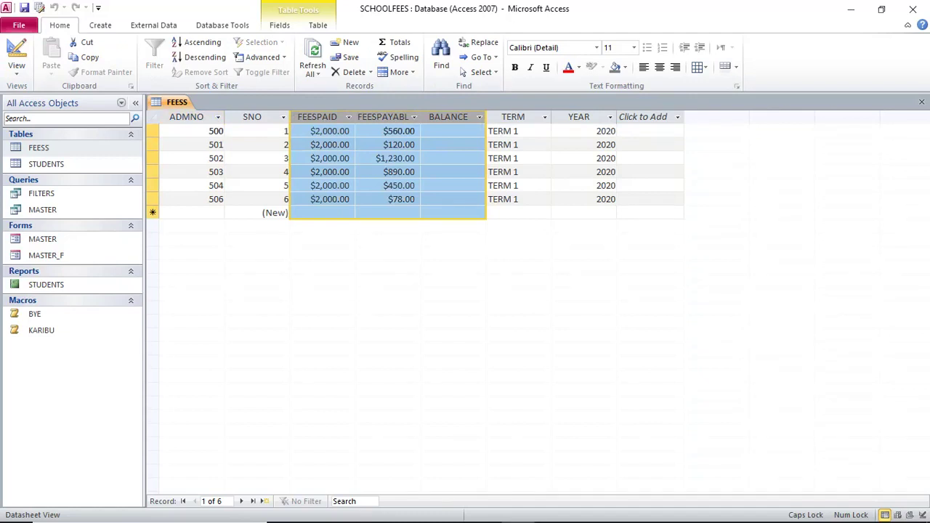
# Switch to the Word document and reduce the "Setting decimal places" objective to font size 33.
pyautogui.moveTo(480, 522)
pyautogui.click(550, 509)
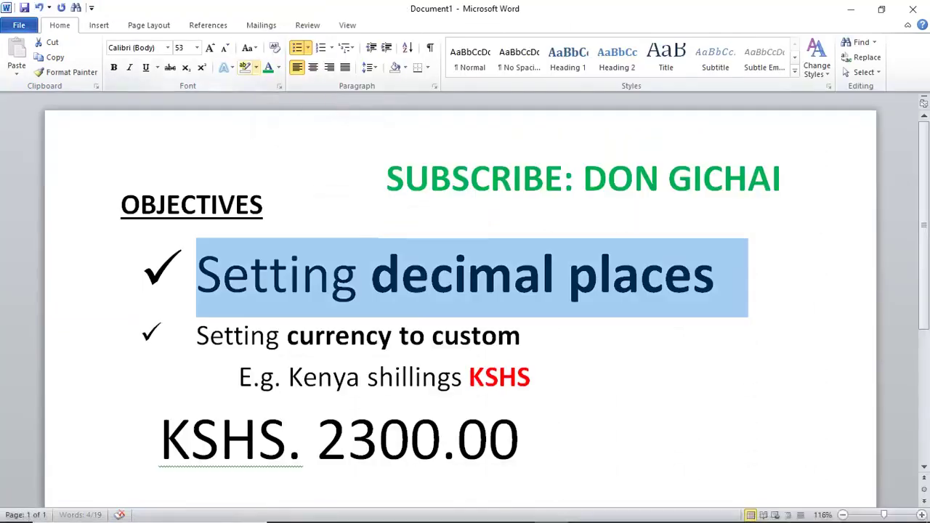
pyautogui.hotkey('ctrl', '[')
pyautogui.hotkey('ctrl', '[')
pyautogui.hotkey('ctrl', '[')
pyautogui.hotkey('ctrl', '[')
pyautogui.hotkey('ctrl', '[')
pyautogui.hotkey('ctrl', '[')
pyautogui.hotkey('ctrl', '[')
pyautogui.hotkey('ctrl', '[')
pyautogui.hotkey('ctrl', '[')
pyautogui.hotkey('ctrl', '[')
pyautogui.hotkey('ctrl', '[')
pyautogui.hotkey('ctrl', '[')
pyautogui.hotkey('ctrl', '[')
pyautogui.hotkey('ctrl', '[')
pyautogui.hotkey('ctrl', '[')
pyautogui.hotkey('ctrl', '[')
pyautogui.hotkey('ctrl', '[')
pyautogui.hotkey('ctrl', '[')
pyautogui.hotkey('ctrl', '[')
pyautogui.hotkey('ctrl', '[')
pyautogui.write('[')
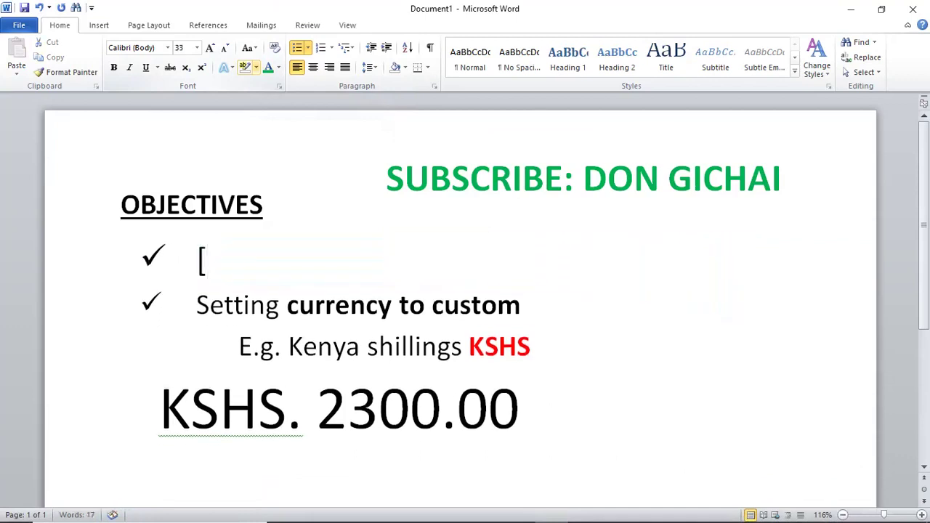
pyautogui.hotkey('ctrl', 'z')
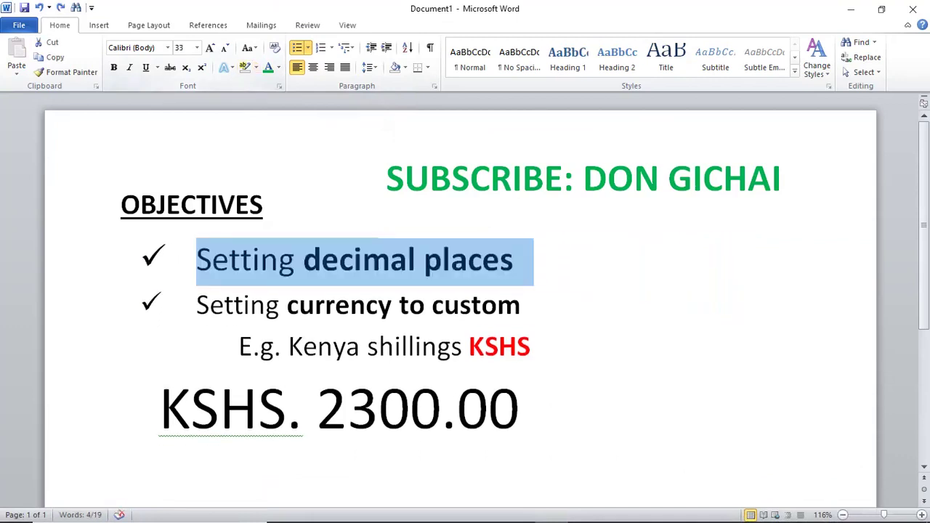
# Enlarge the "Setting currency to custom" objective to font size 43.
pyautogui.moveTo(521, 307); pyautogui.dragTo(211, 311)
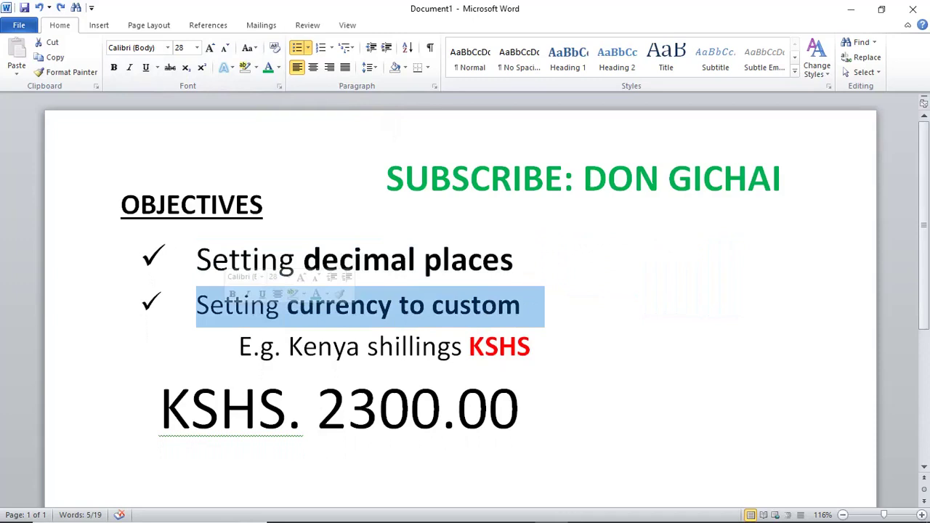
pyautogui.hotkey('ctrl', ']')
pyautogui.hotkey('ctrl', ']')
pyautogui.hotkey('ctrl', ']')
pyautogui.hotkey('ctrl', ']')
pyautogui.hotkey('ctrl', ']')
pyautogui.hotkey('ctrl', ']')
pyautogui.hotkey('ctrl', ']')
pyautogui.hotkey('ctrl', ']')
pyautogui.hotkey('ctrl', ']')
pyautogui.hotkey('ctrl', ']')
pyautogui.hotkey('ctrl', ']')
pyautogui.hotkey('ctrl', ']')
pyautogui.hotkey('ctrl', ']')
pyautogui.hotkey('ctrl', ']')
pyautogui.hotkey('ctrl', ']')
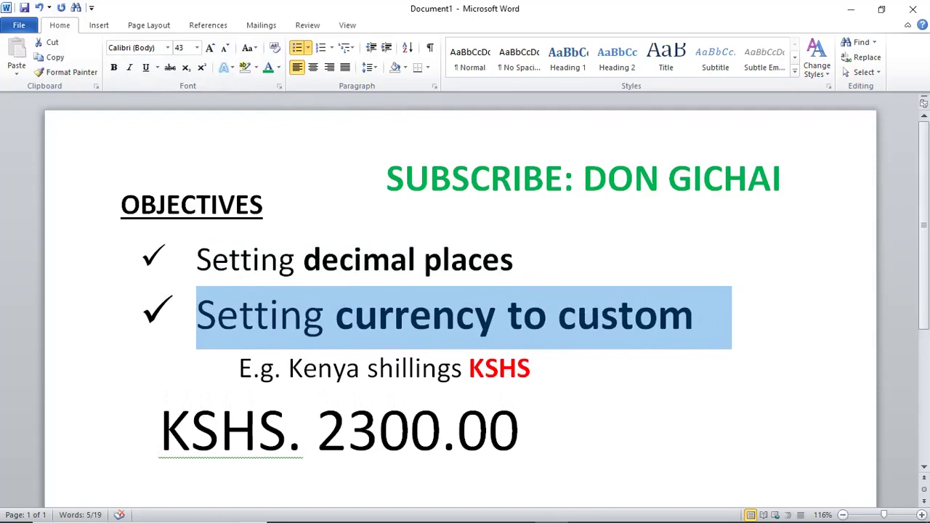
# Open the currency format customization in the Region settings of the Windows Control Panel.
pyautogui.press('super')
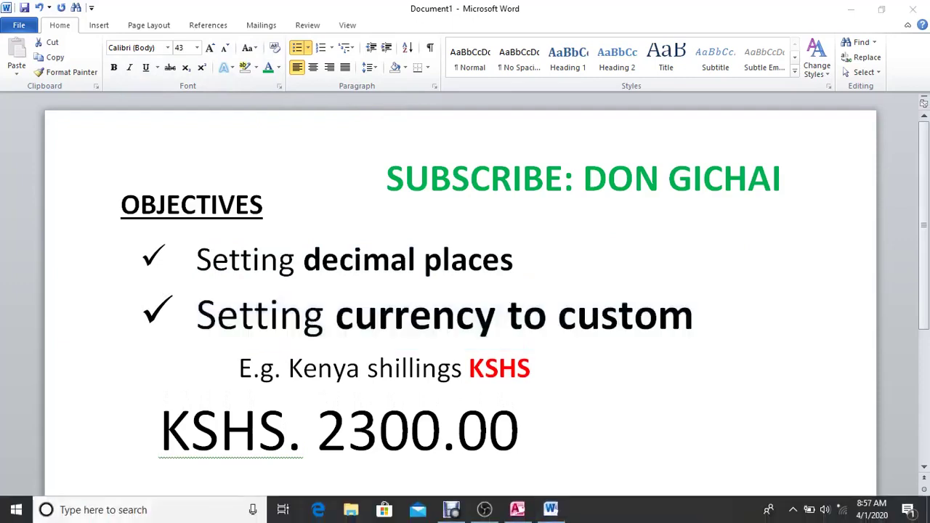
pyautogui.write('cONT')
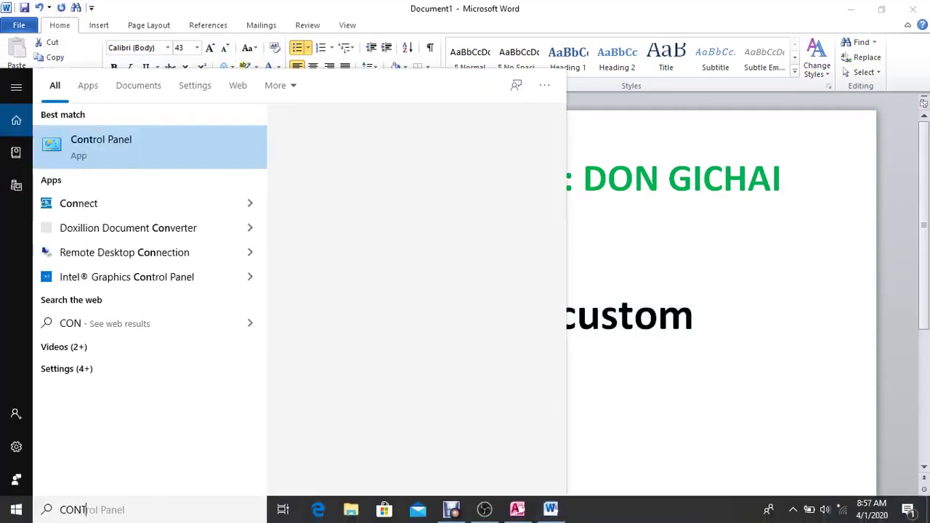
pyautogui.press('Return')
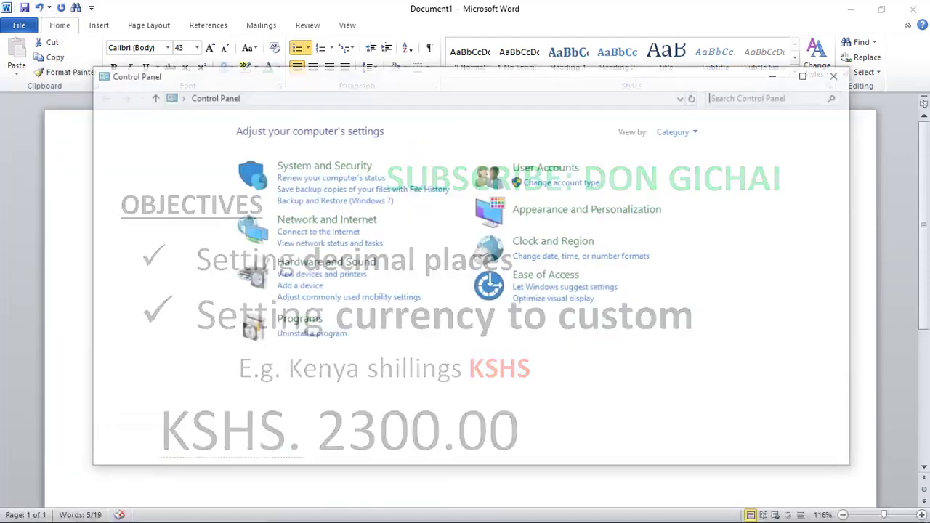
pyautogui.moveTo(304, 75)
pyautogui.mouseDown()
pyautogui.moveTo(288, 95)
pyautogui.moveTo(277, 86)
pyautogui.moveTo(300, 80)
pyautogui.mouseUp()
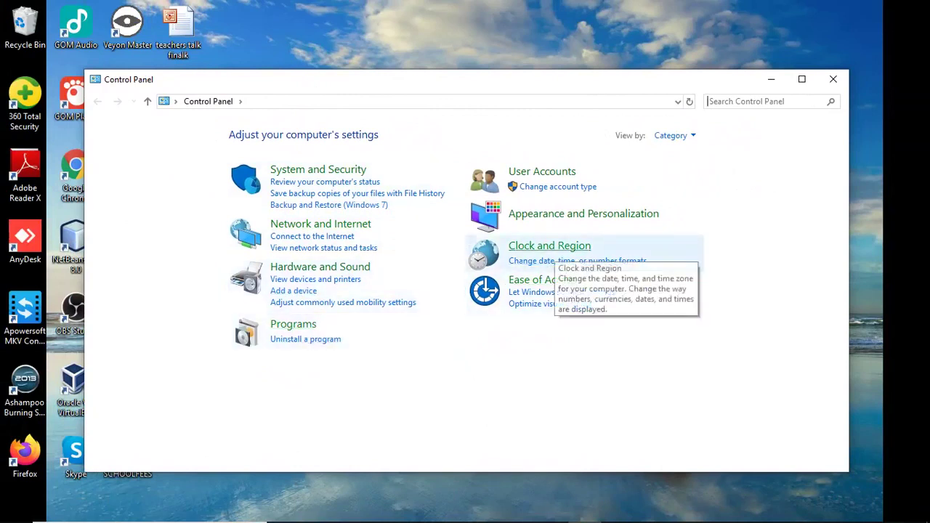
pyautogui.click(550, 247)
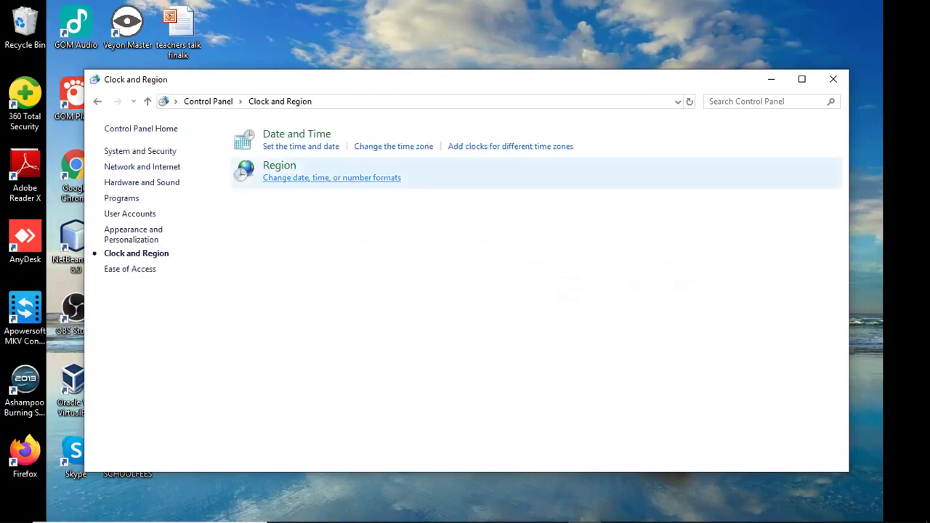
pyautogui.click(332, 178)
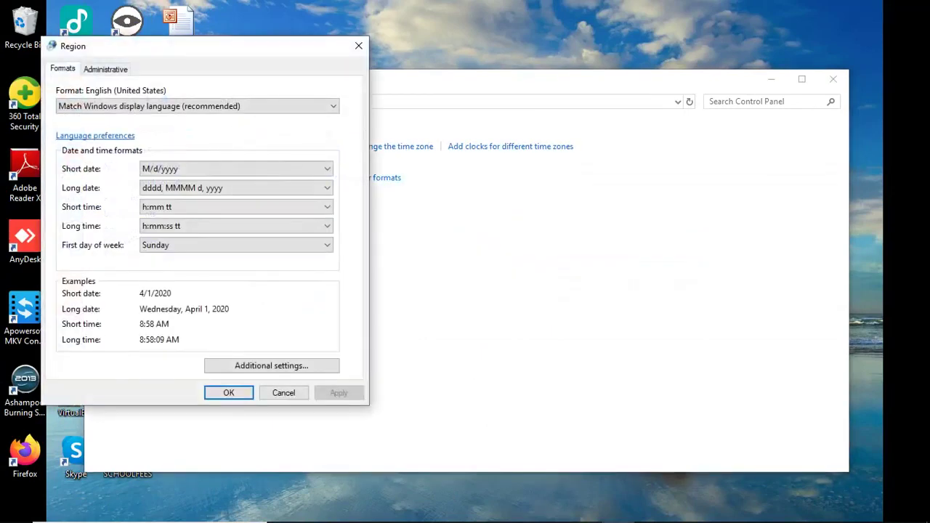
pyautogui.moveTo(152, 48); pyautogui.dragTo(249, 49)
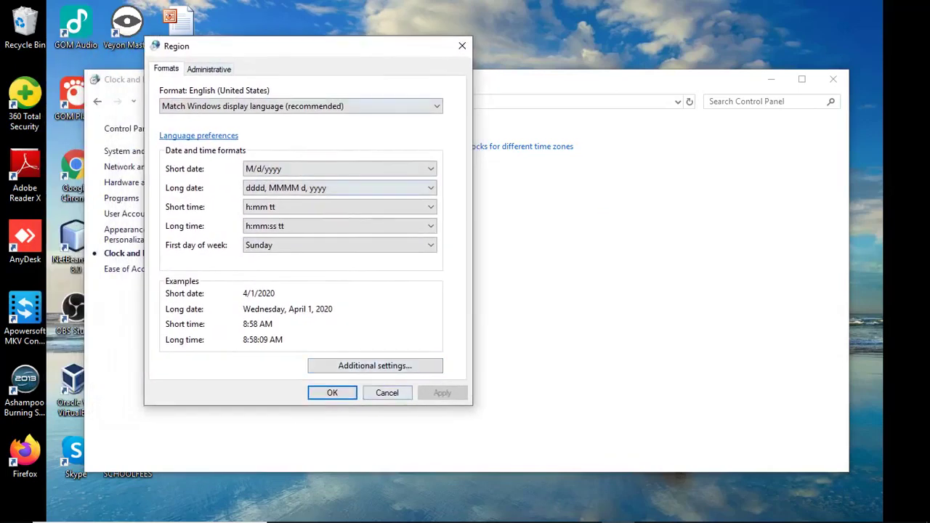
pyautogui.moveTo(354, 52); pyautogui.dragTo(353, 50)
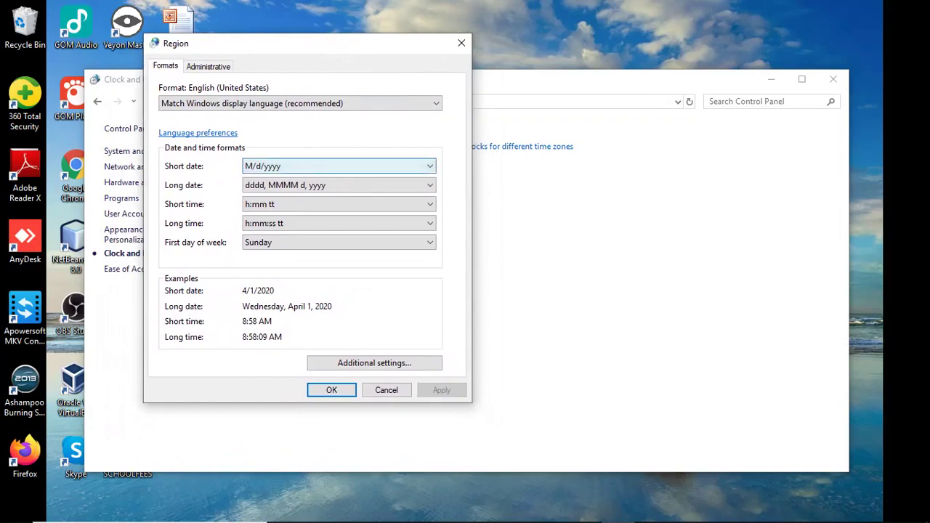
pyautogui.click(375, 363)
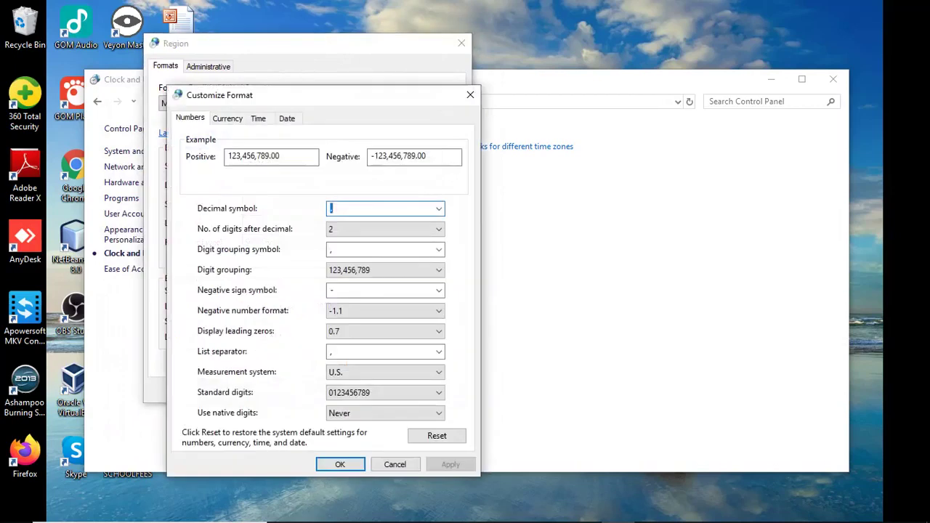
pyautogui.click(227, 118)
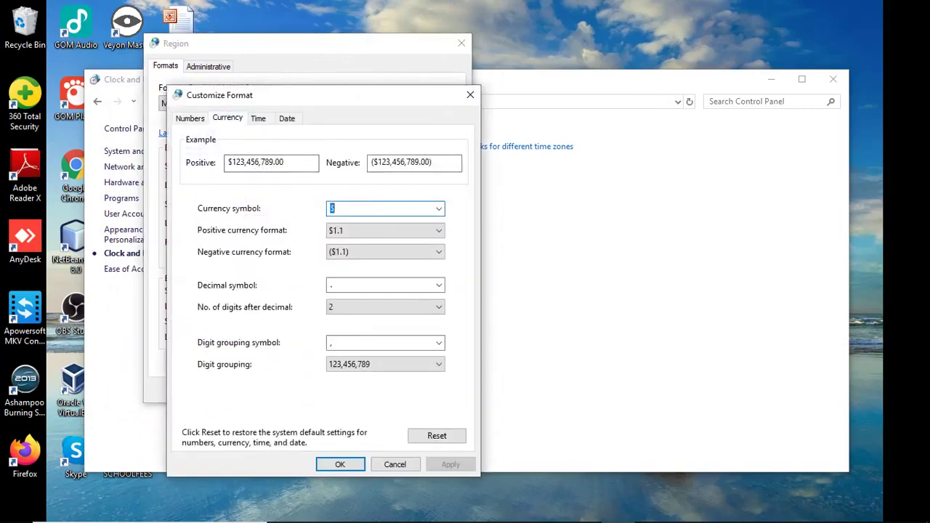
# Try to set the currency symbol to KSHS., accept the Region settings and close the Control Panel.
pyautogui.hotkey('ctrl', 'shift', 'Tab')
pyautogui.hotkey('ctrl', 'Tab')
pyautogui.hotkey('ctrl', 'Tab')
pyautogui.hotkey('ctrl', 'shift', 'Tab')
pyautogui.hotkey('ctrl', 'shift', 'Tab')
pyautogui.hotkey('ctrl', 'Tab')
pyautogui.click(336, 209)
pyautogui.hotkey('alt', 'Down')
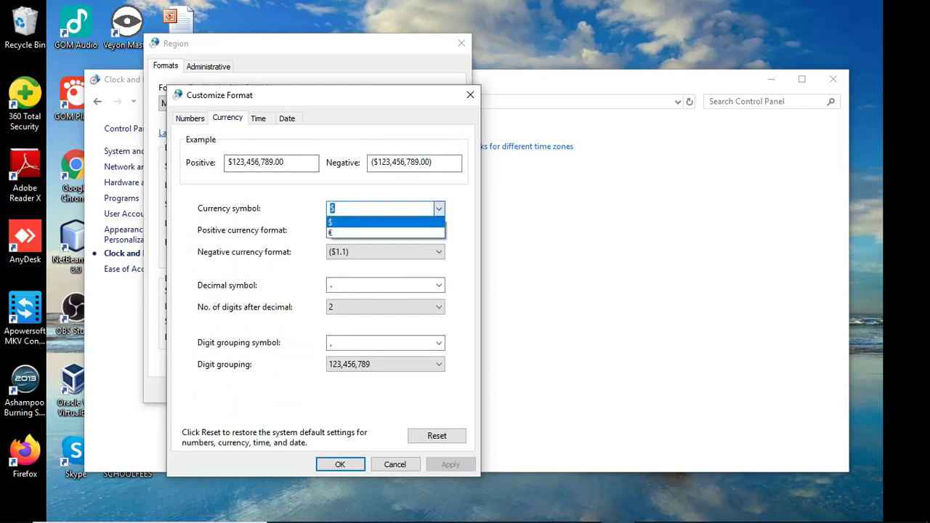
pyautogui.write('KSHS.')
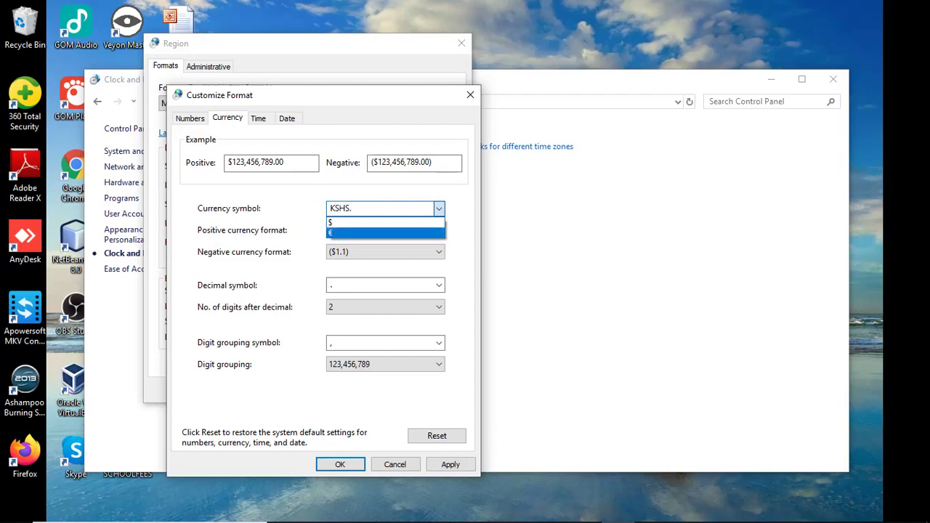
pyautogui.click(451, 465)
pyautogui.click(450, 464)
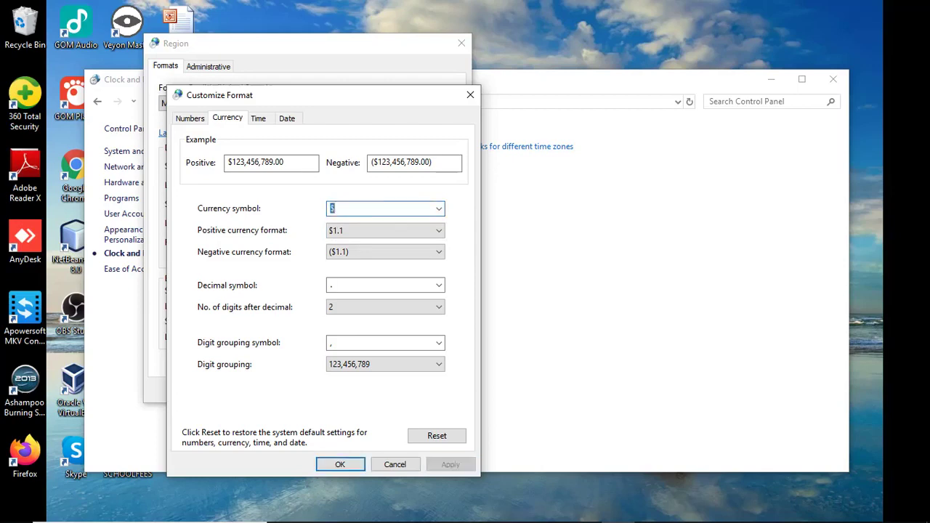
pyautogui.click(340, 464)
pyautogui.click(442, 390)
pyautogui.click(331, 390)
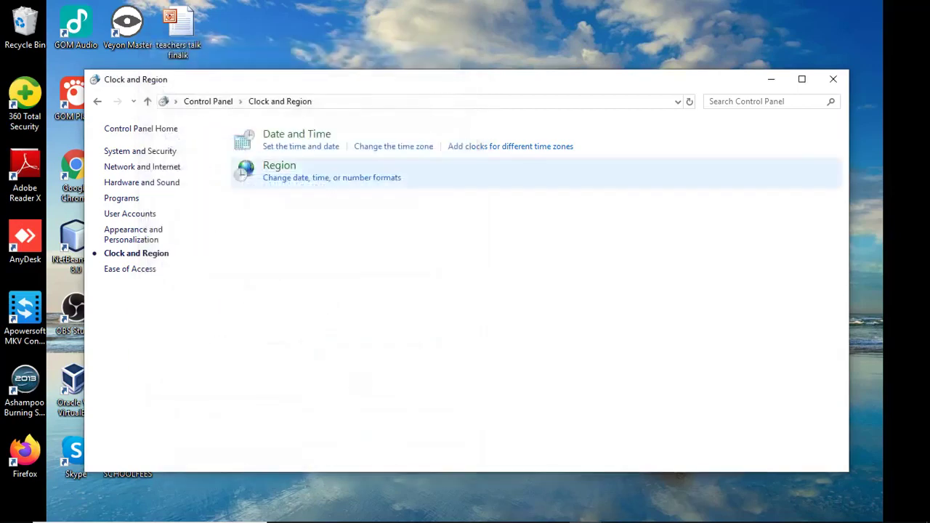
pyautogui.click(833, 78)
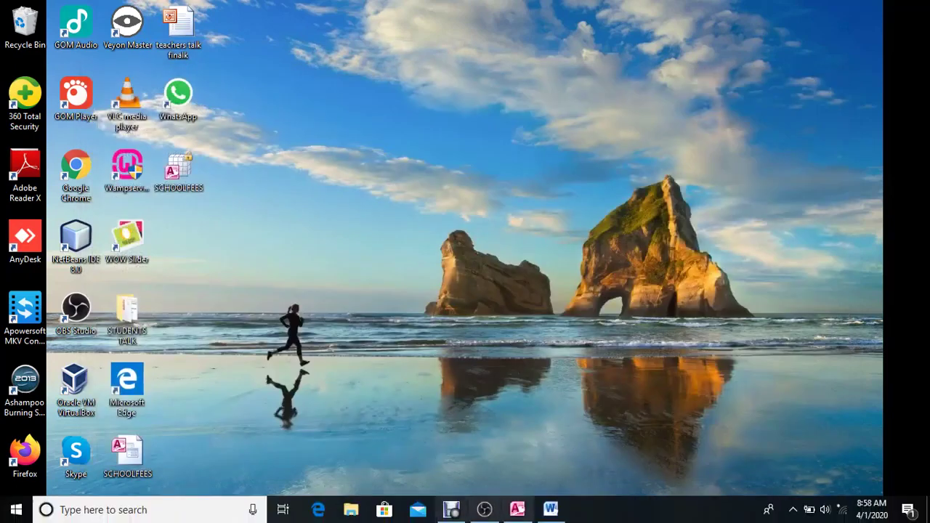
# Switch to Access and reopen the FEESS table to check the currency format of its fee columns.
pyautogui.click(517, 510)
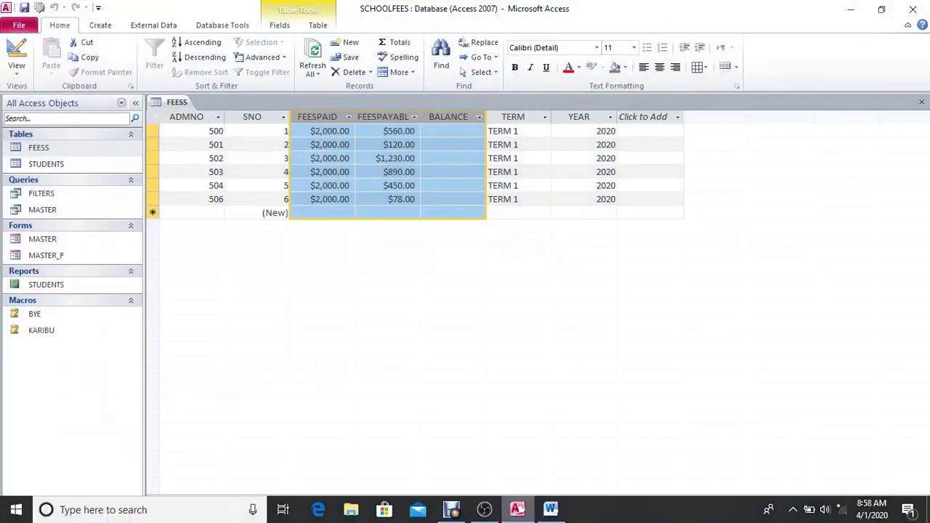
pyautogui.click(518, 509)
pyautogui.click(517, 510)
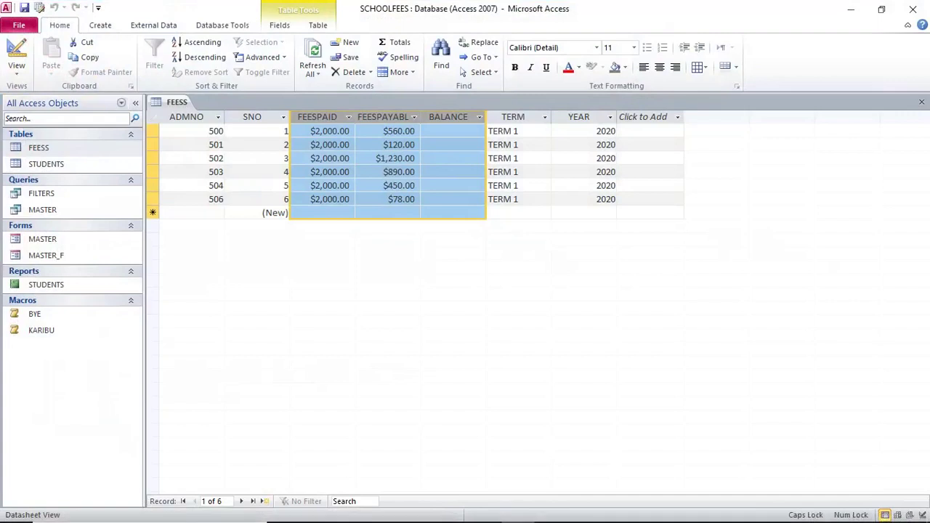
pyautogui.click(922, 102)
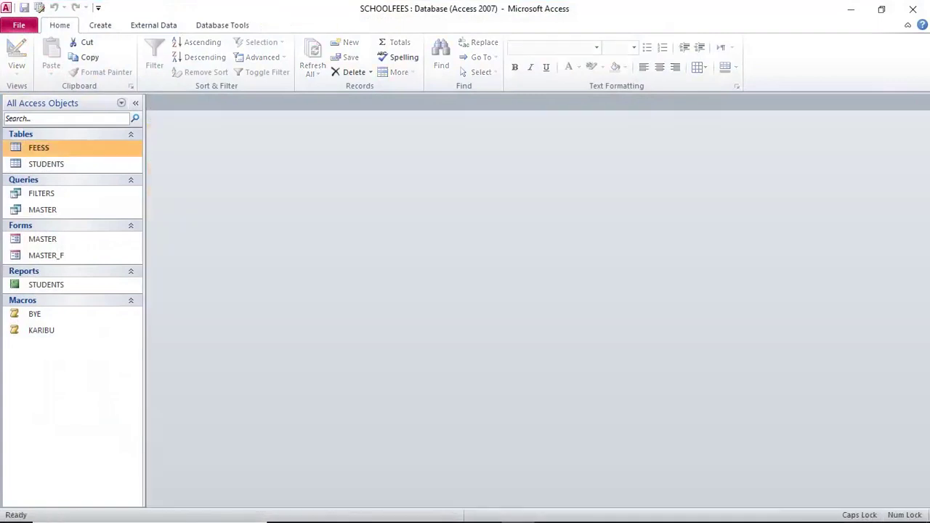
pyautogui.doubleClick(39, 148)
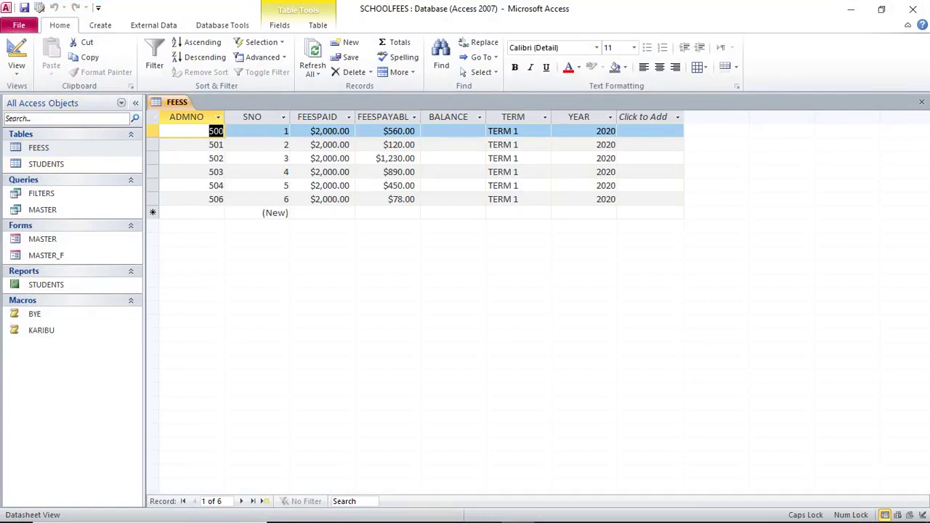
# Reopen the Region settings in the Windows Control Panel and bring up the currency format customization.
pyautogui.moveTo(484, 515)
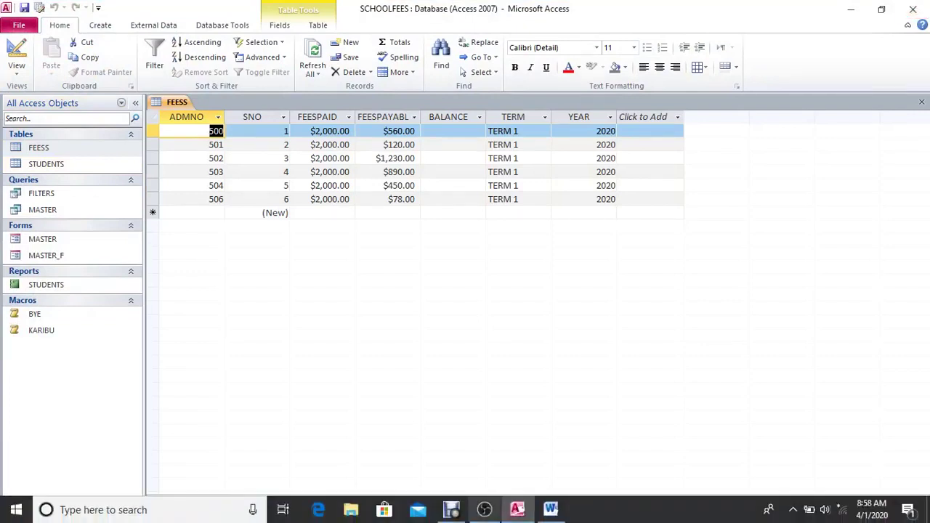
pyautogui.click(145, 509)
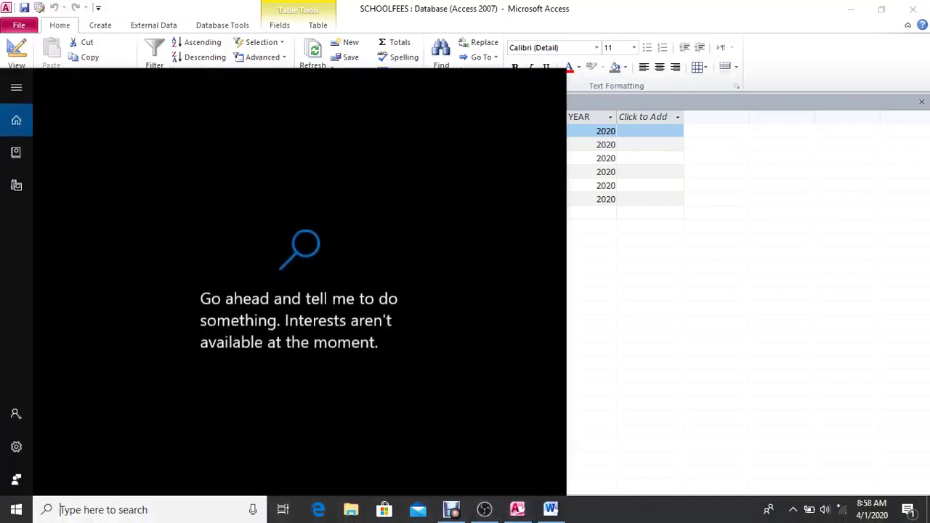
pyautogui.write('CONTR')
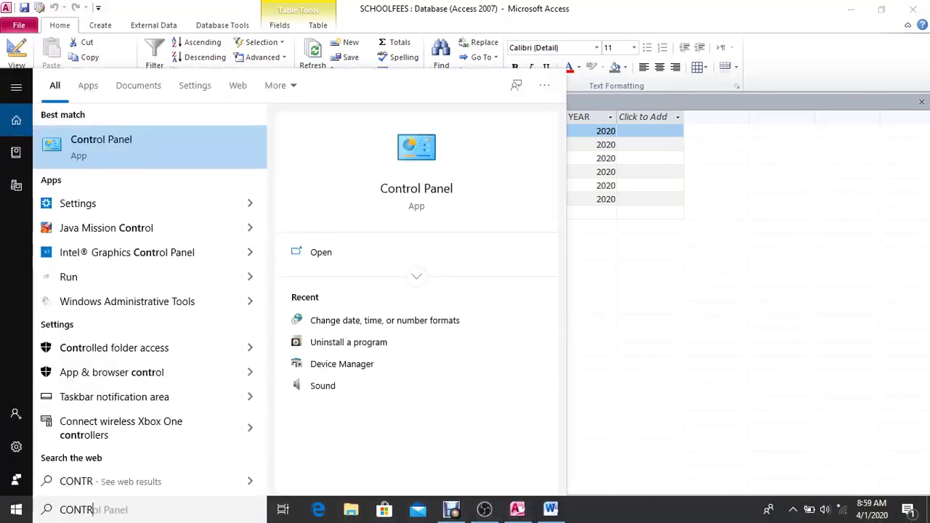
pyautogui.click(101, 144)
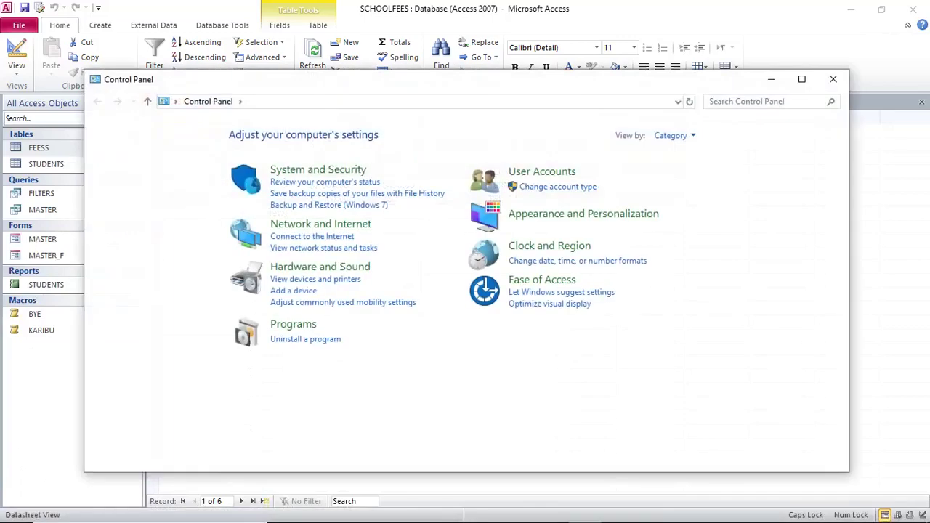
pyautogui.click(549, 246)
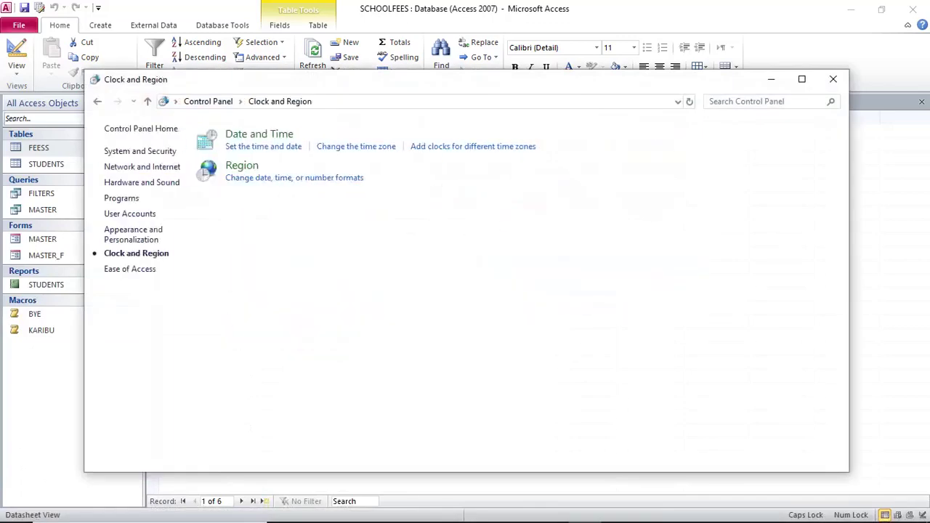
pyautogui.click(332, 177)
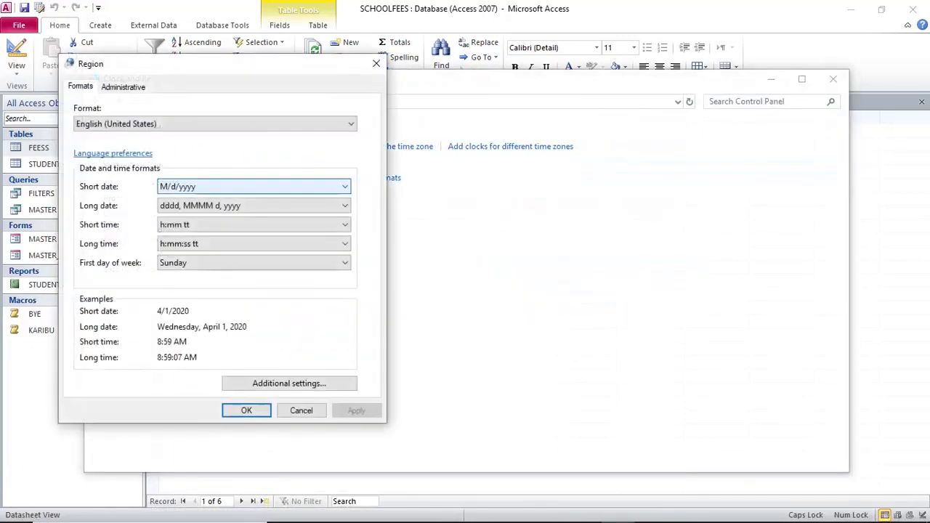
pyautogui.click(289, 383)
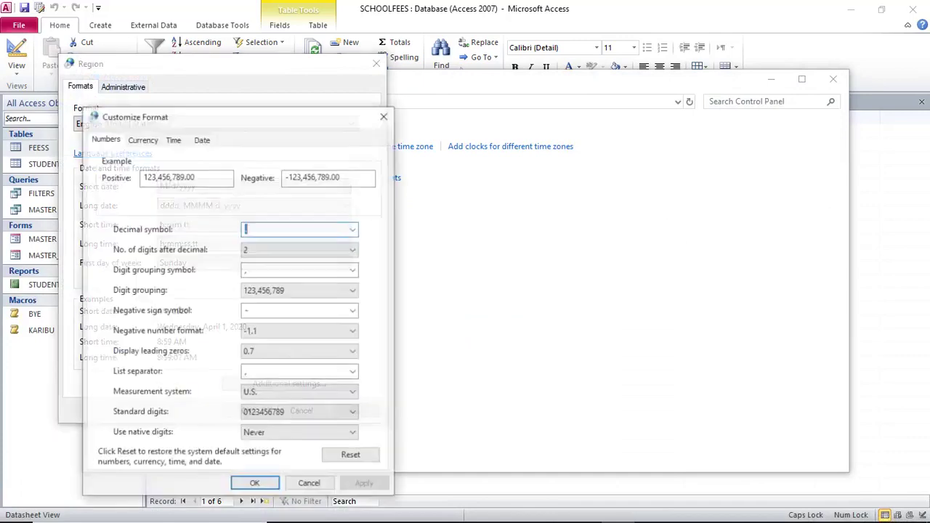
pyautogui.hotkey('ctrl', 'Tab')
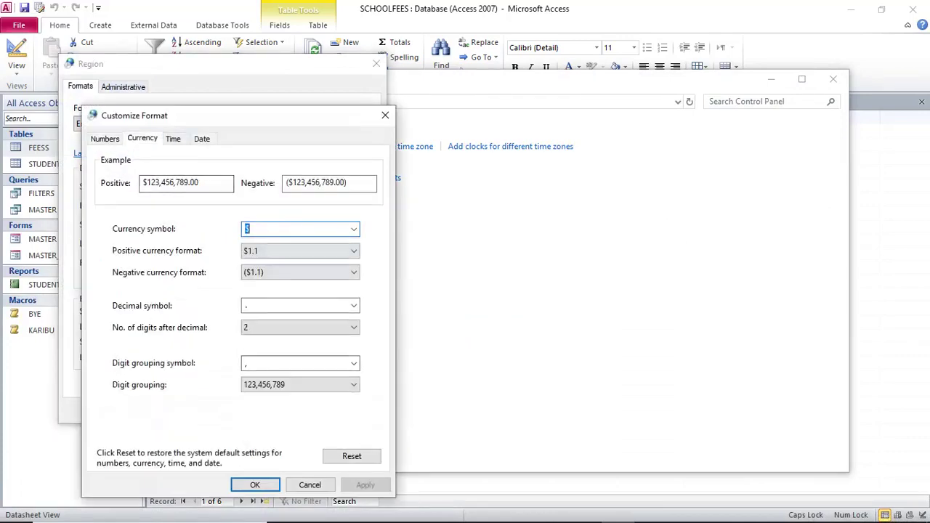
# Apply KSHS. as the currency symbol and check it on the FEESPAID and FEESPAYABLE columns of the FEESS table.
pyautogui.write('KSK')
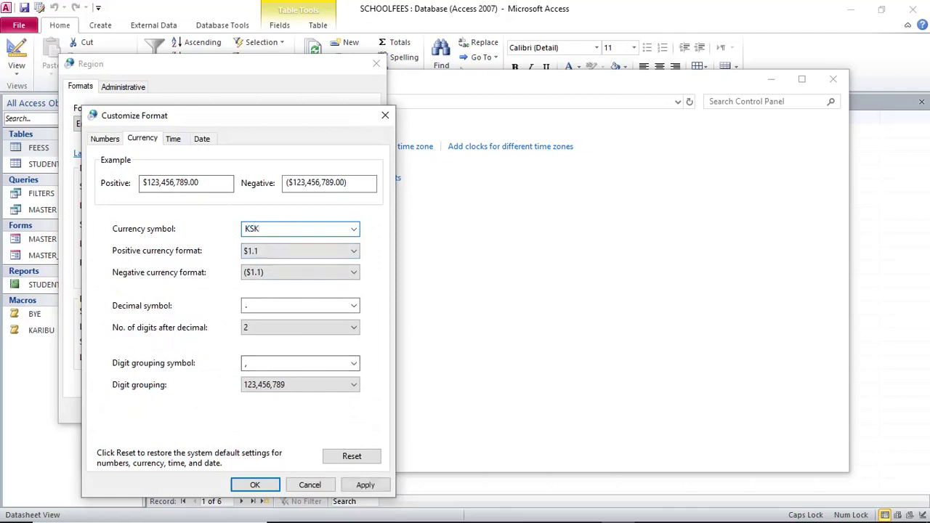
pyautogui.press('BackSpace')
pyautogui.write('HS')
pyautogui.write('.')
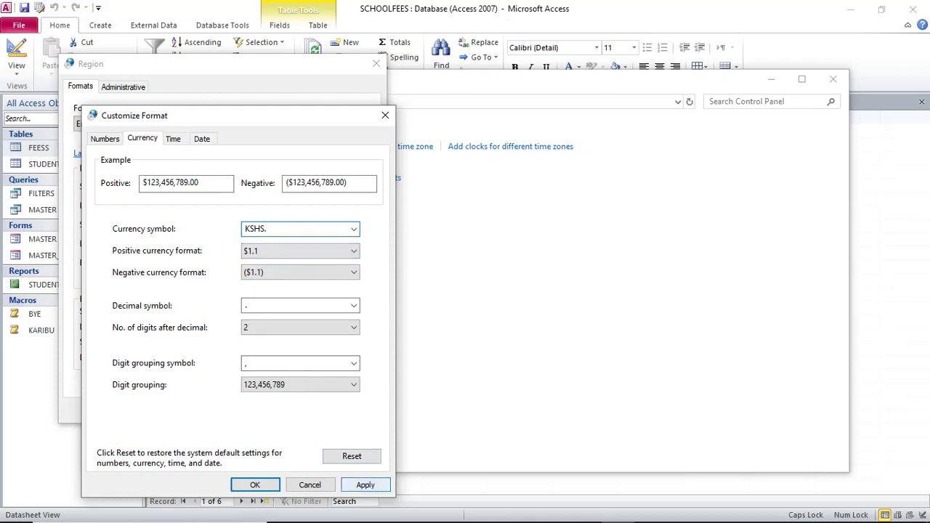
pyautogui.click(365, 485)
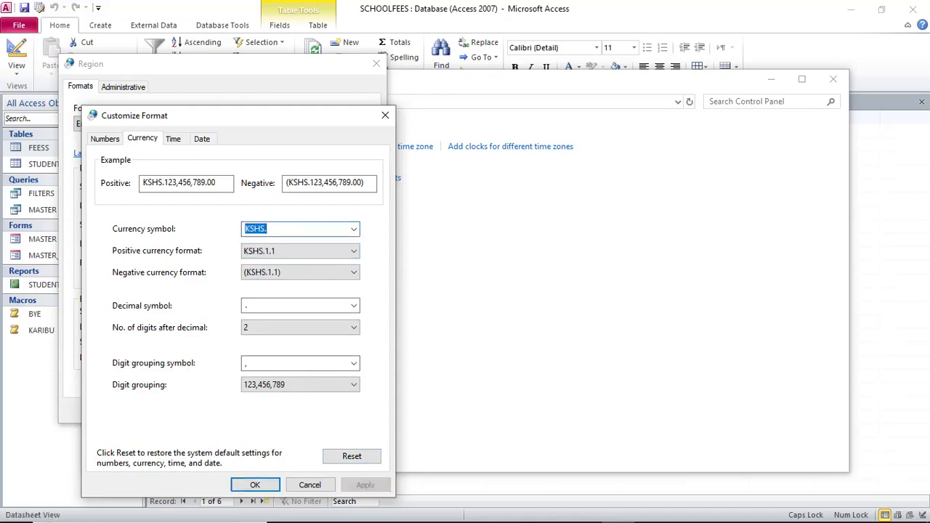
pyautogui.press('Return')
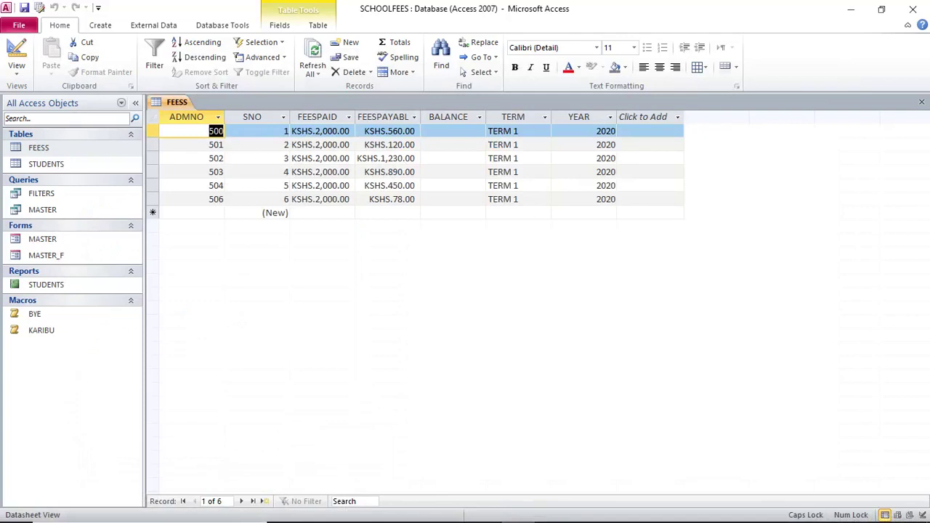
pyautogui.moveTo(317, 116); pyautogui.dragTo(383, 116)
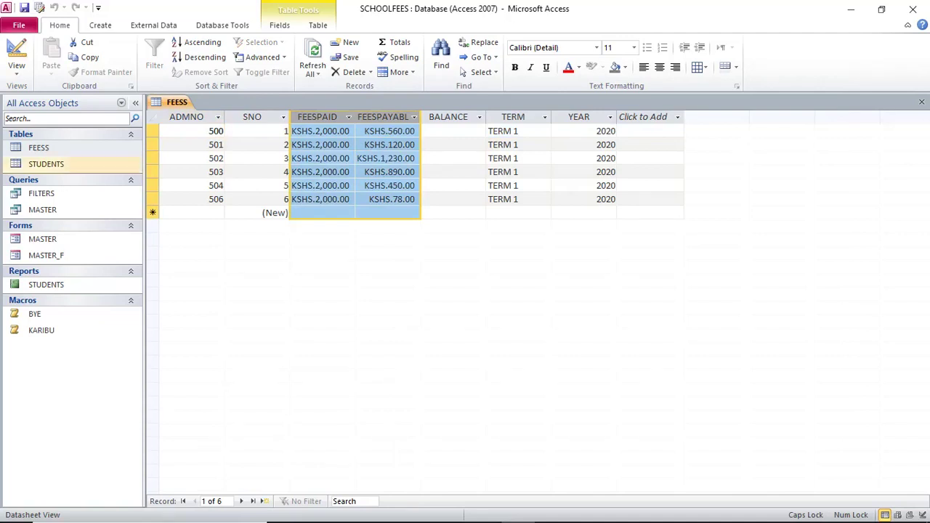
# Open the STUDENTS table's design and add a REGFEE field with the Currency data type.
pyautogui.click(85, 164)
pyautogui.rightClick(85, 164)
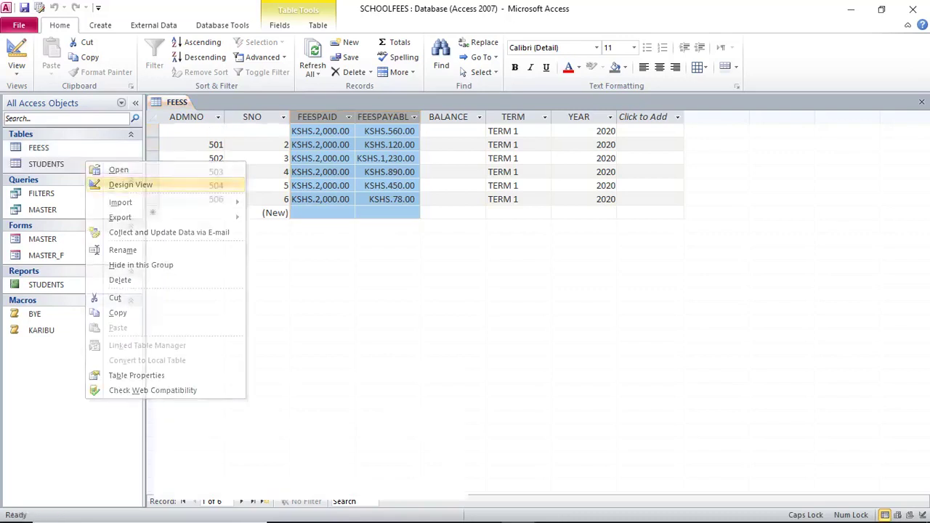
pyautogui.click(131, 184)
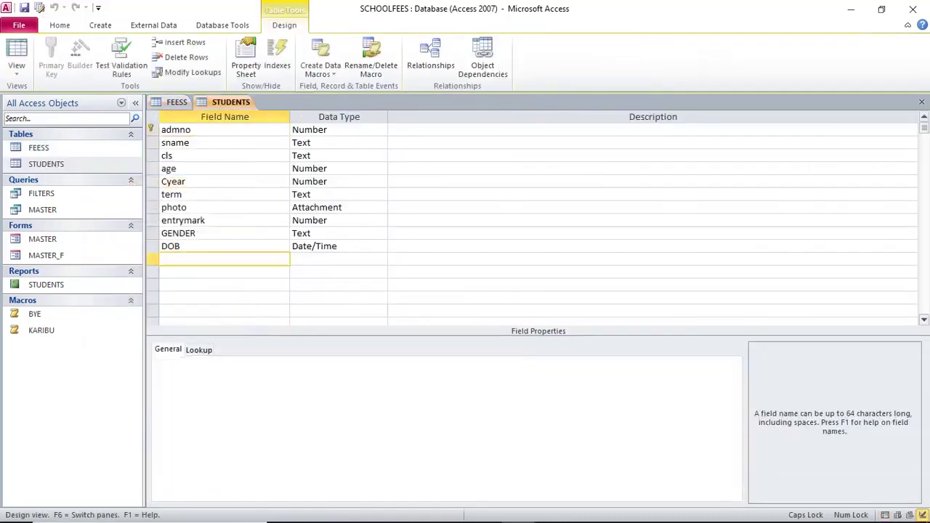
pyautogui.write('REGFEE')
pyautogui.click(298, 259)
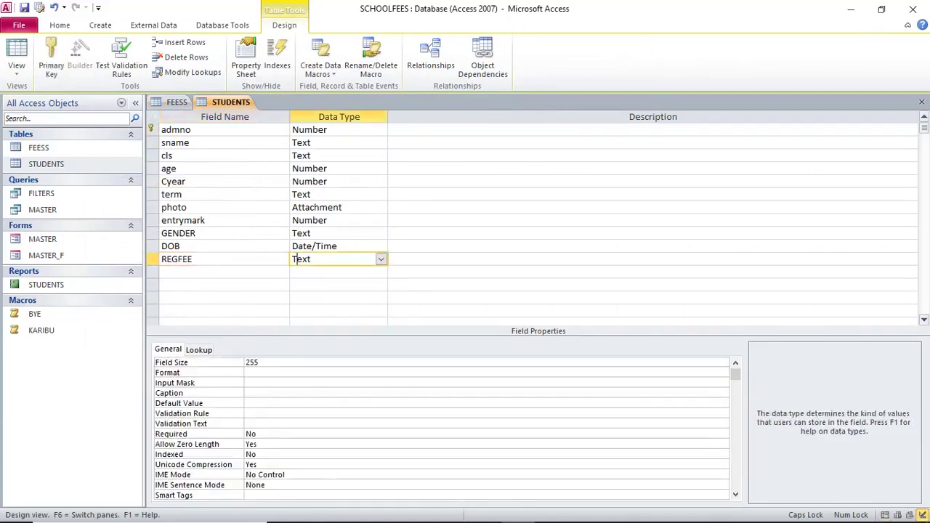
pyautogui.click(381, 259)
pyautogui.click(312, 324)
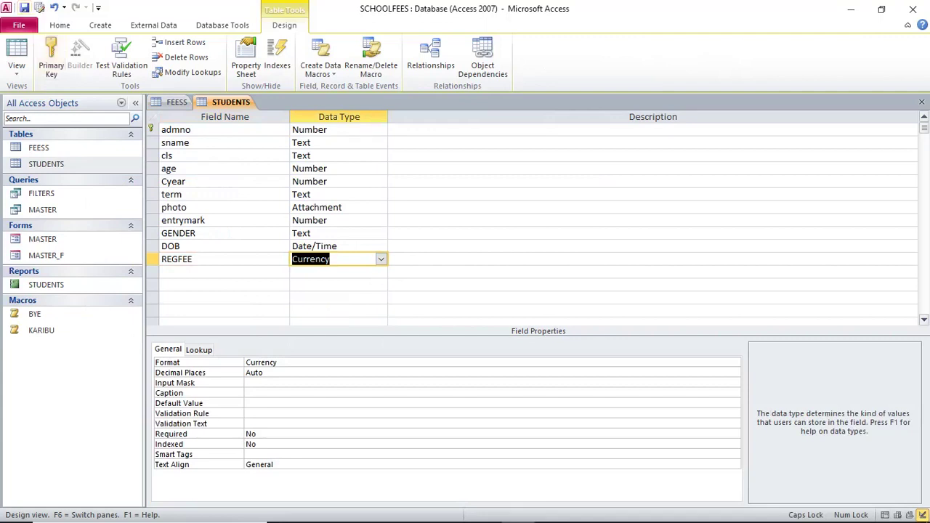
# Show the STUDENTS table's records and enter REGFEE values of 5600 for the first record and 20300 for the second.
pyautogui.click(16, 55)
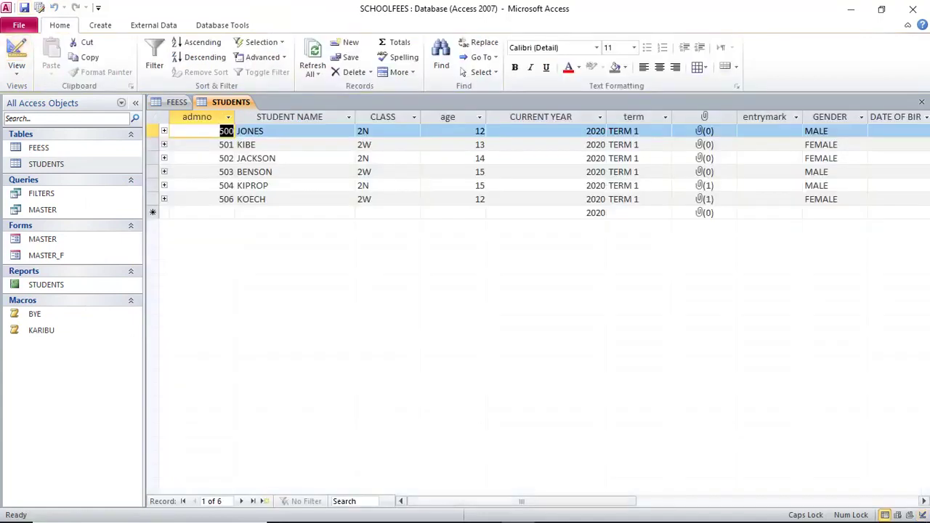
pyautogui.moveTo(522, 501); pyautogui.dragTo(624, 501)
pyautogui.click(648, 130)
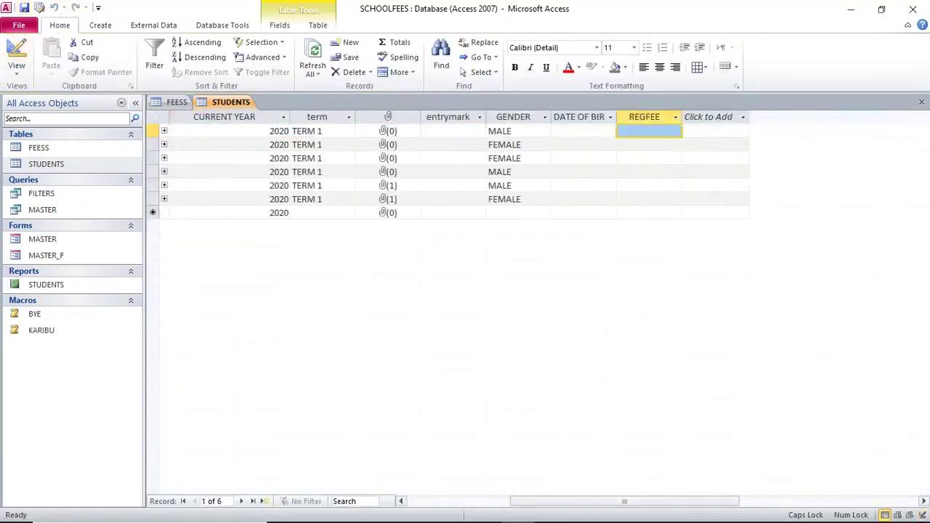
pyautogui.write('5600')
pyautogui.press('Down')
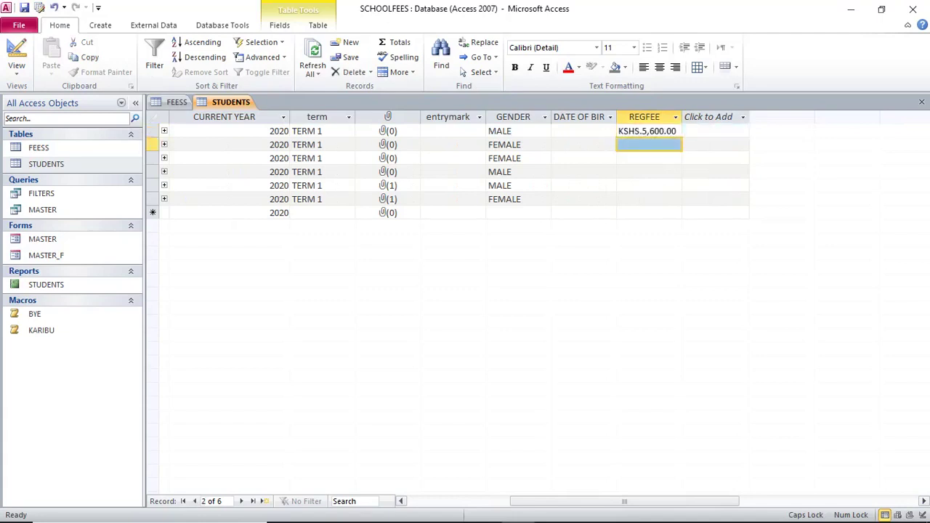
pyautogui.write('20300')
pyautogui.press('Tab')
# Widen the REGFEE column to fit its full currency values and select the column.
pyautogui.click(681, 158)
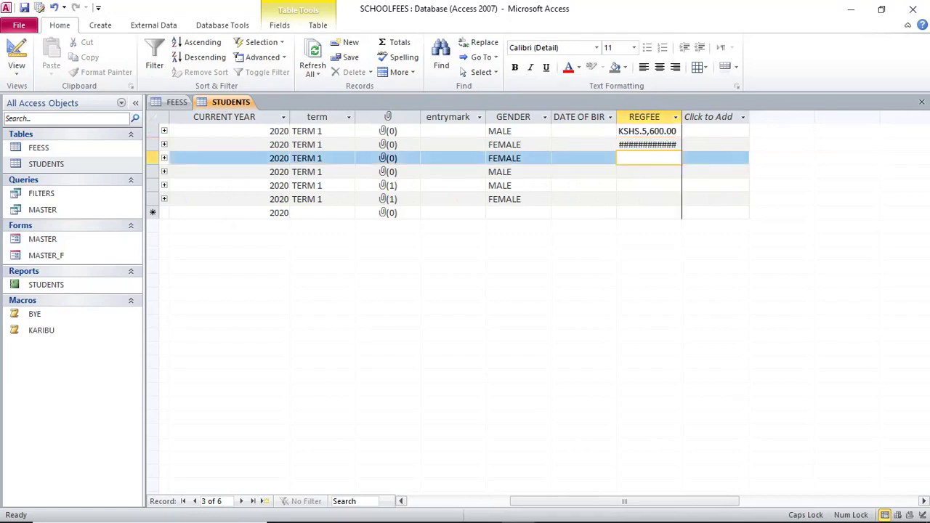
pyautogui.moveTo(682, 116); pyautogui.dragTo(739, 116)
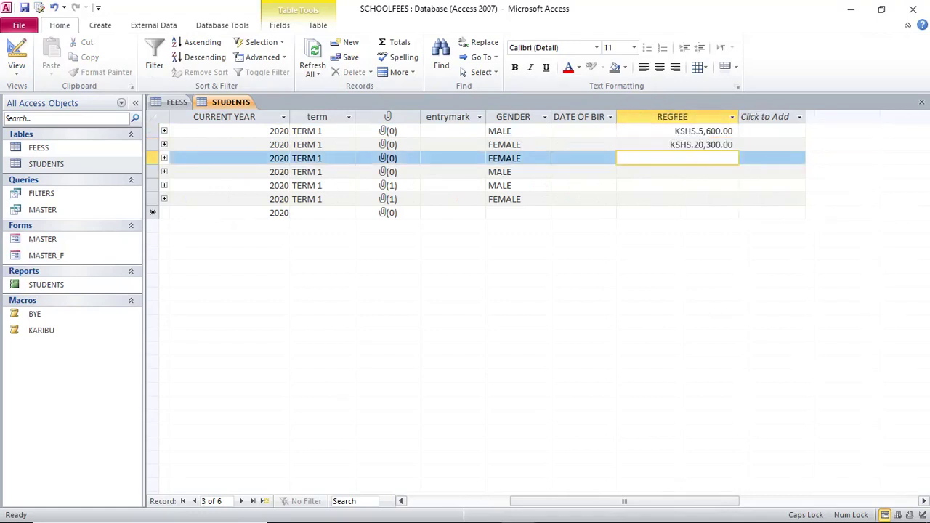
pyautogui.click(673, 116)
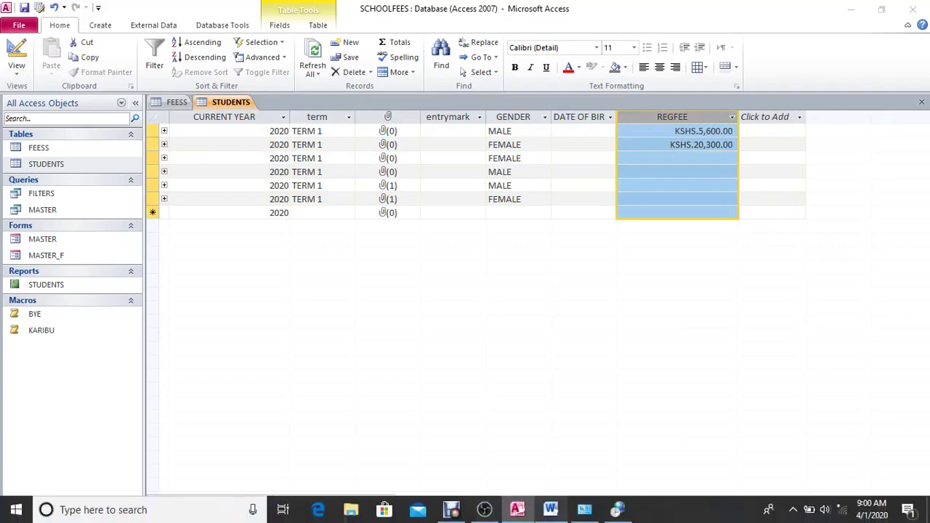
# Switch to the Word document and review the objectives, highlighting the Kenya shillings example line and the words "decimal places".
pyautogui.click(551, 511)
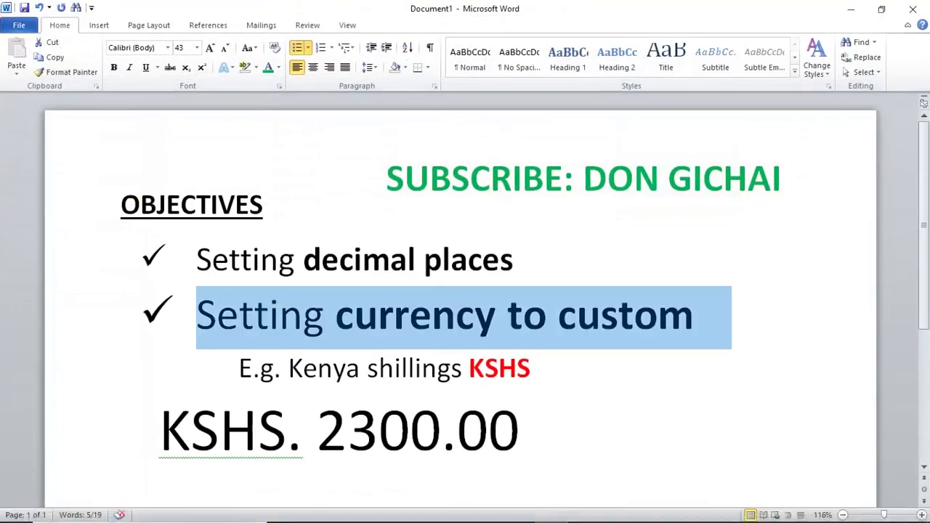
pyautogui.click(533, 368)
pyautogui.moveTo(533, 368); pyautogui.dragTo(160, 369)
pyautogui.click(531, 368)
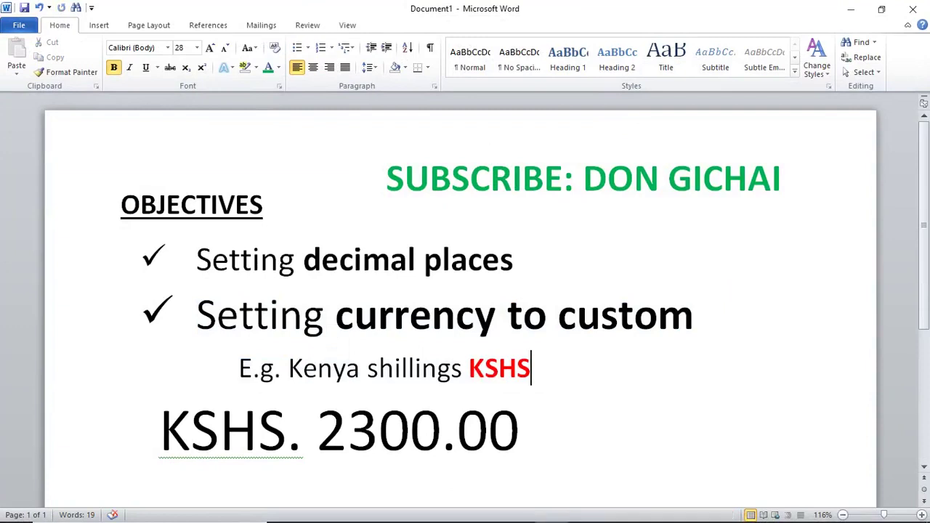
pyautogui.click(514, 259)
pyautogui.hotkey('ctrl', 'shift', 'Left')
pyautogui.hotkey('ctrl', 'shift', 'Left')
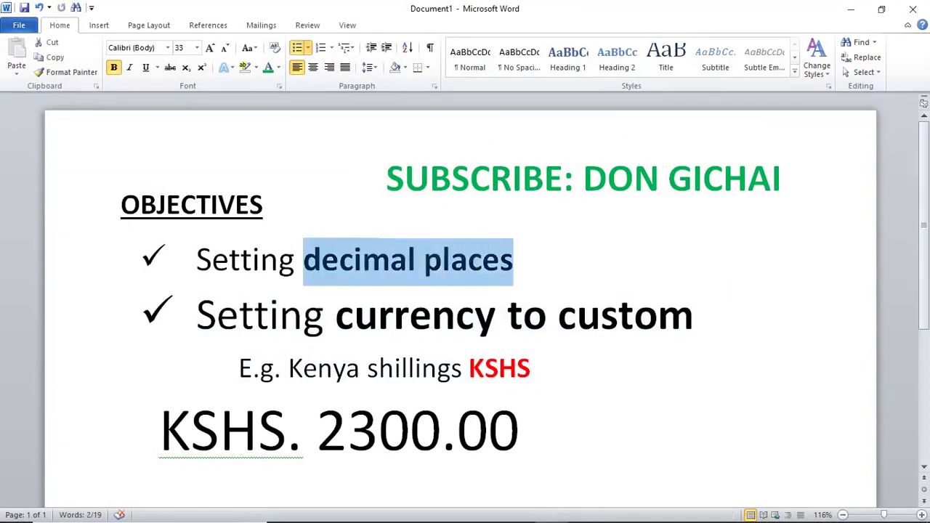